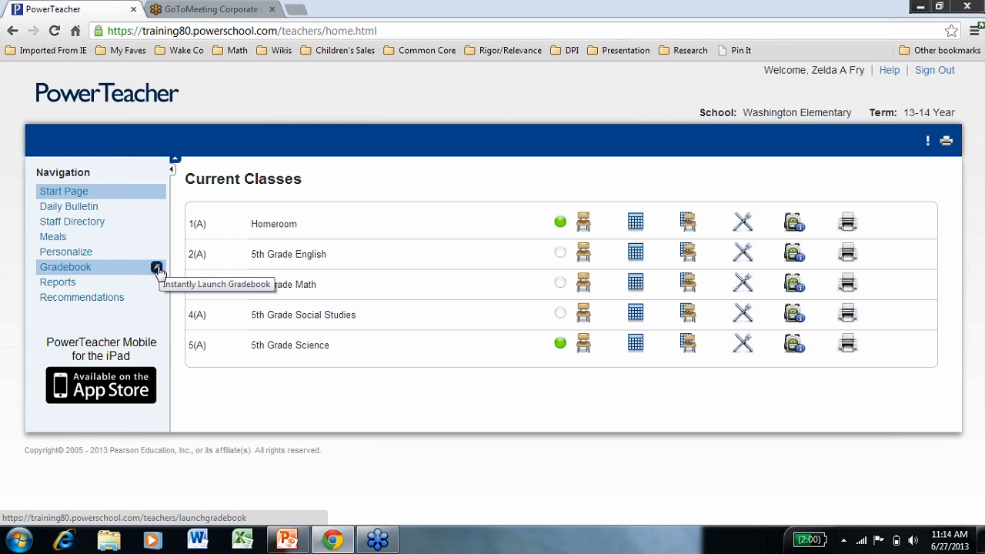
Launch the PowerTeacher Gradebook from the start page, keeping the downloaded launch file and allowing it to run.
{"action": "left_click", "coordinate": [157, 270]}
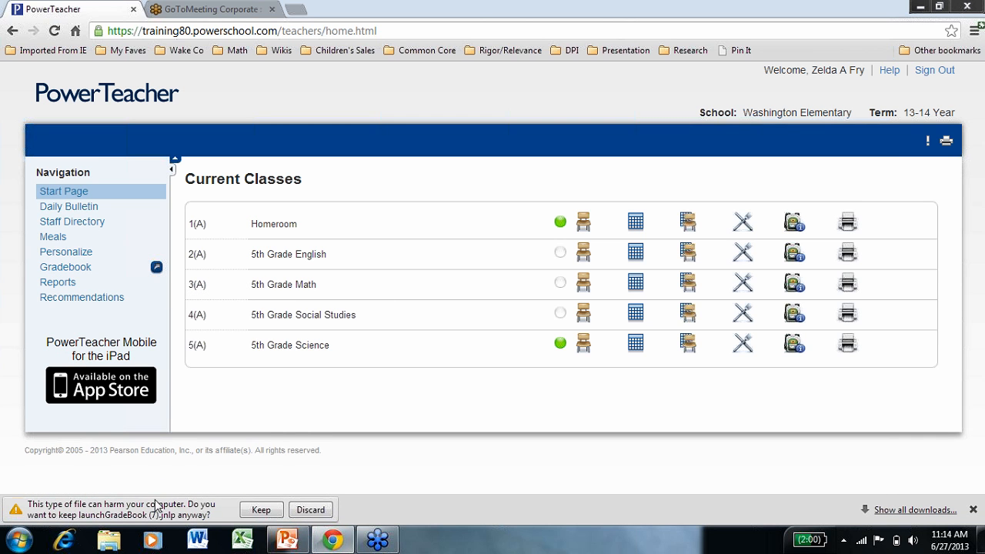
{"action": "left_click", "coordinate": [261, 509]}
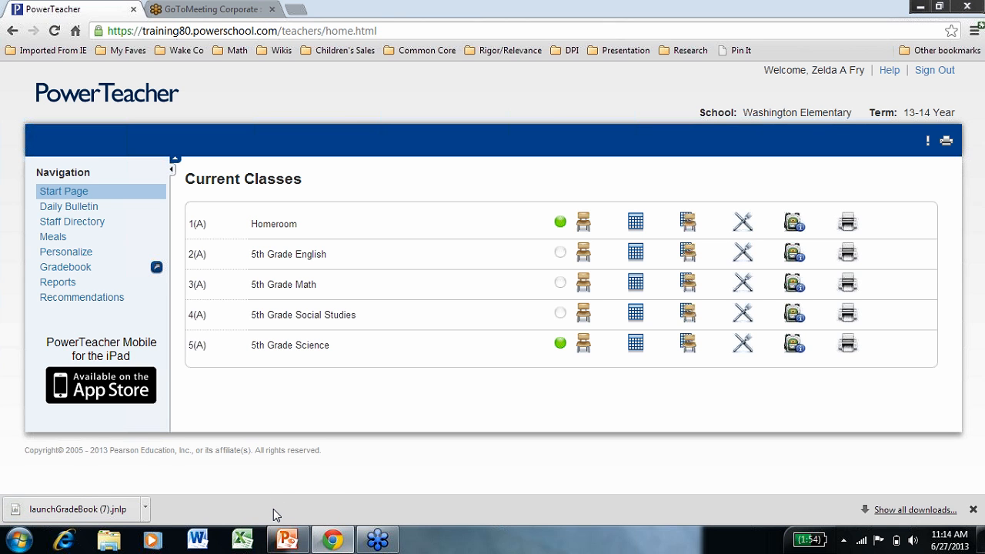
{"action": "left_click", "coordinate": [108, 512]}
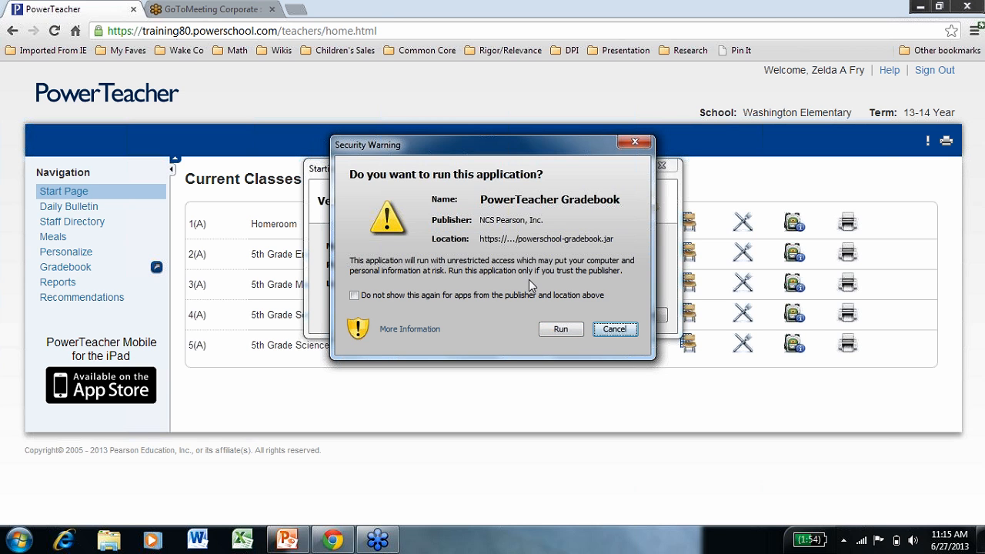
{"action": "left_click", "coordinate": [570, 334]}
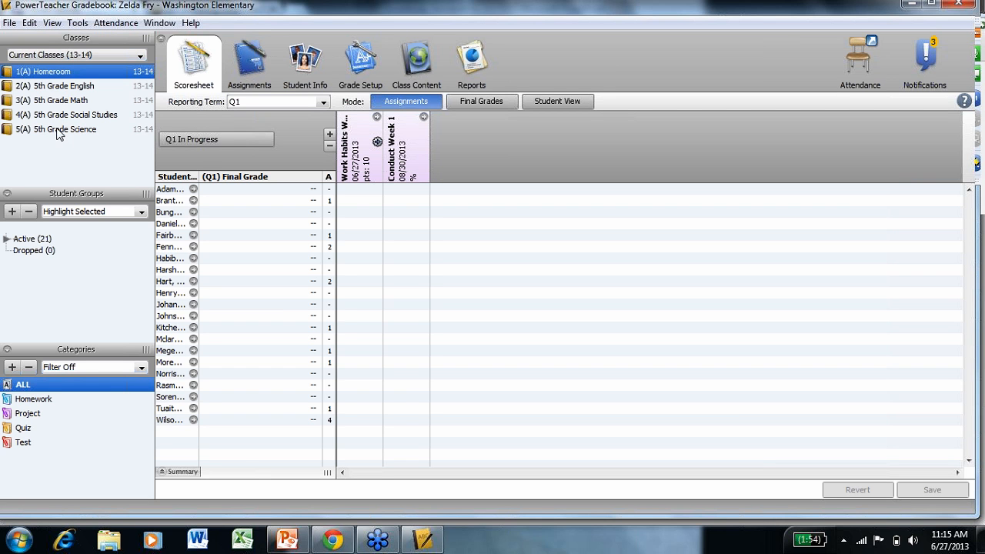
Choose Current Classes (13-14) as the class list and Q1 as the reporting term.
{"action": "left_click", "coordinate": [141, 60]}
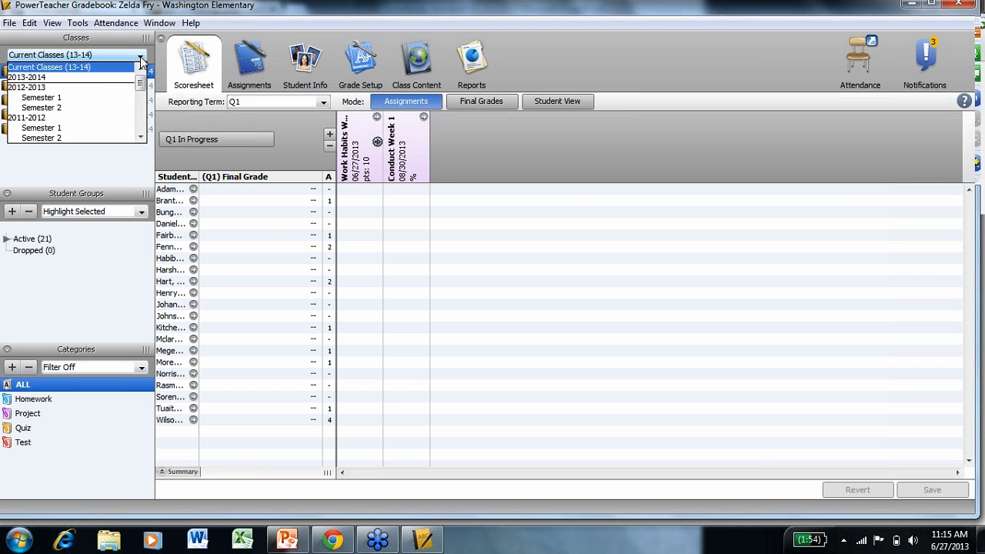
{"action": "left_click", "coordinate": [71, 67]}
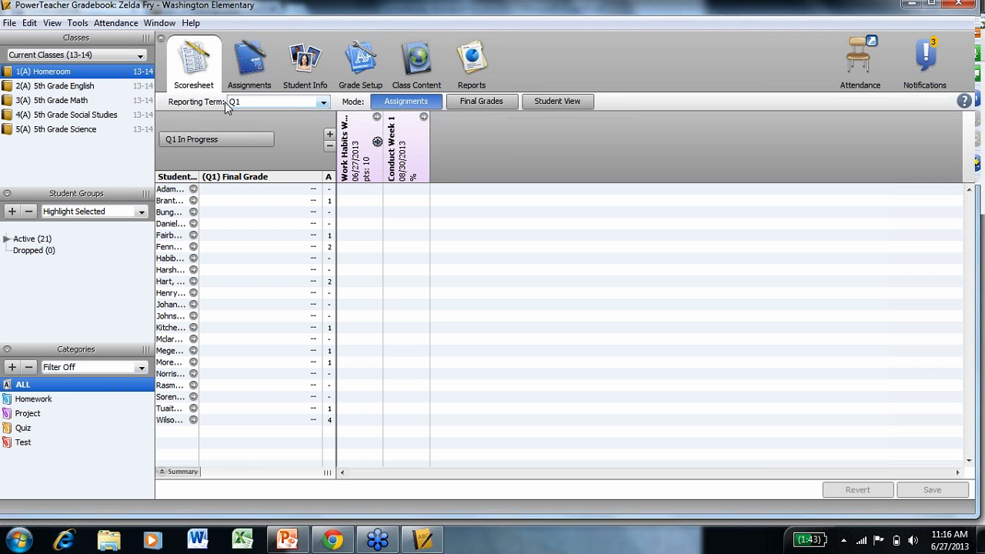
{"action": "left_click", "coordinate": [323, 105]}
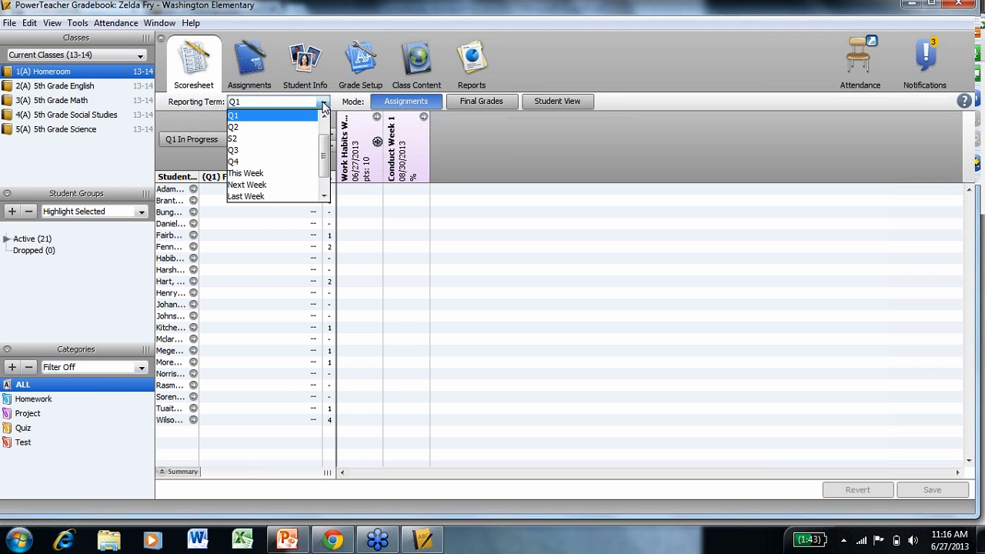
{"action": "left_click", "coordinate": [259, 117]}
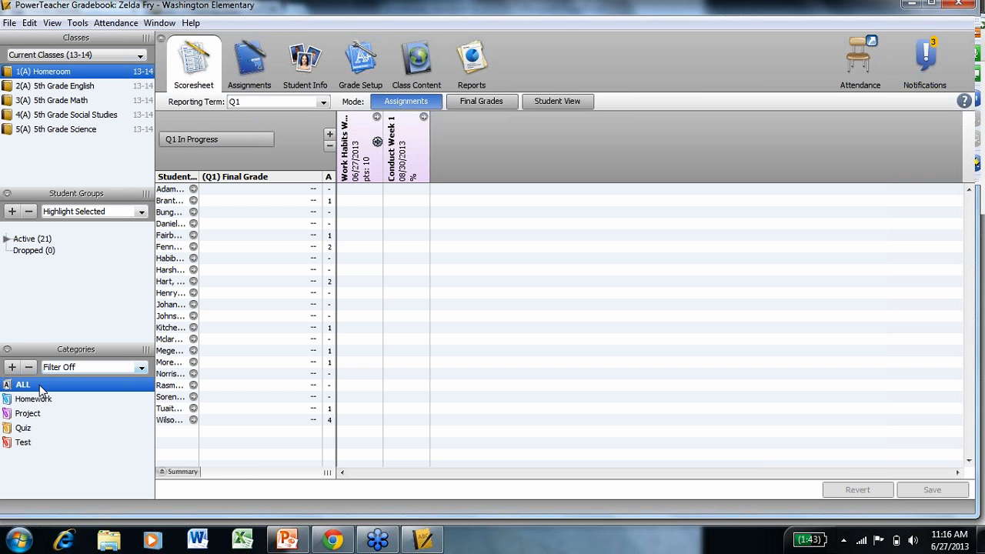
Start a new assignment category named Observations with Green color and 4 points possible.
{"action": "left_click", "coordinate": [11, 368]}
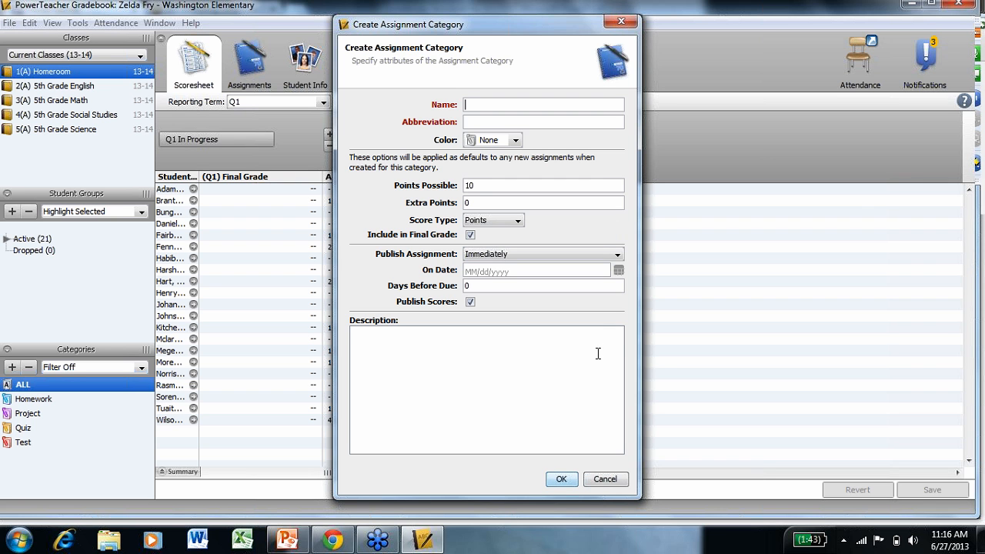
{"action": "type", "text": "bservation"}
{"action": "type", "text": "ion"}
{"action": "left_click", "coordinate": [516, 142]}
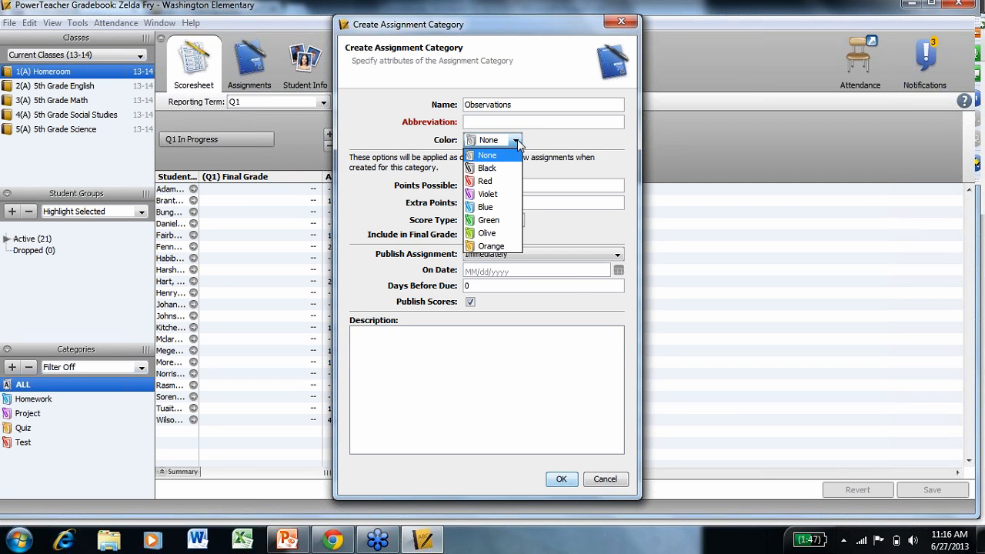
{"action": "left_click", "coordinate": [508, 220]}
{"action": "double_click", "coordinate": [495, 185]}
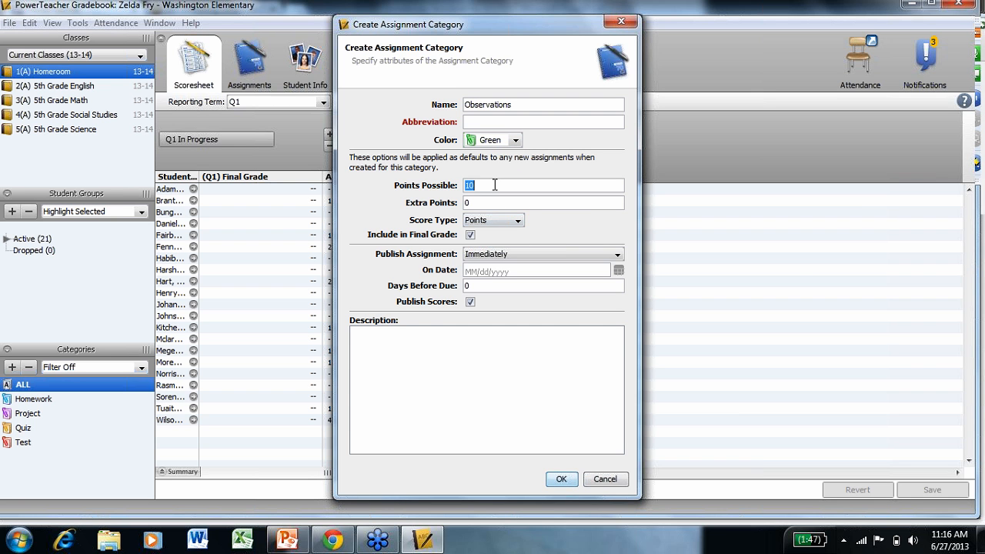
{"action": "type", "text": "4"}
Give the Observations category the abbreviation Obs and finish creating it.
{"action": "left_click", "coordinate": [565, 480]}
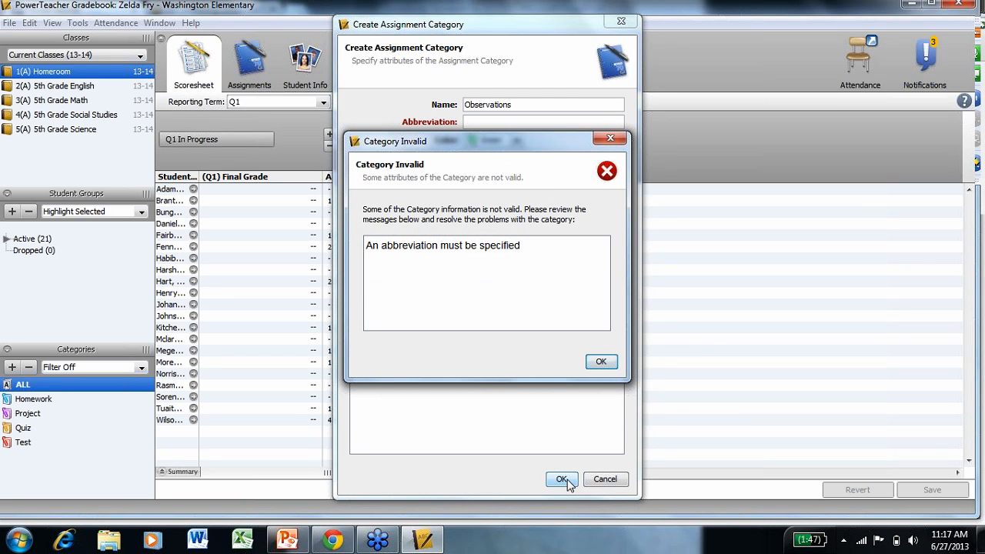
{"action": "left_click", "coordinate": [602, 362]}
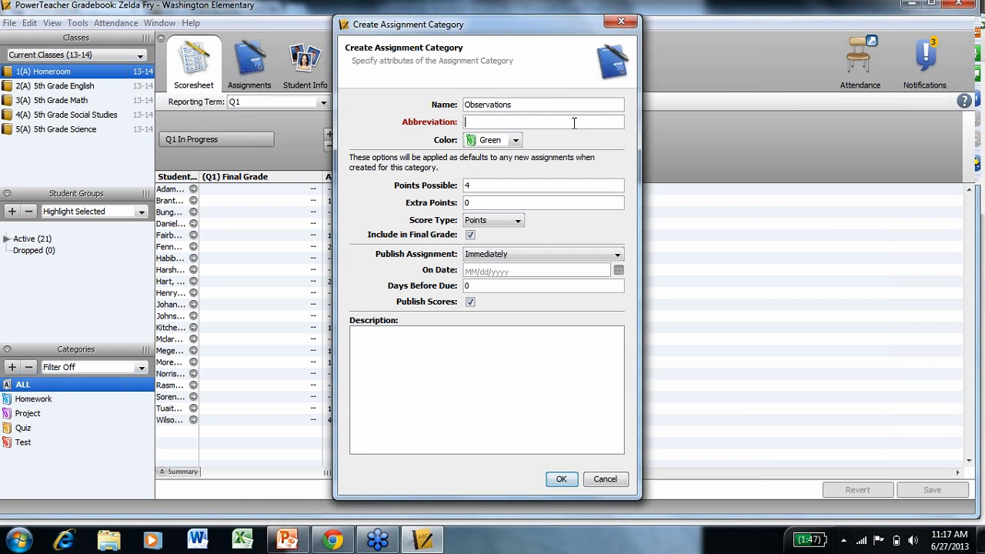
{"action": "type", "text": "Obs"}
{"action": "left_click", "coordinate": [562, 479]}
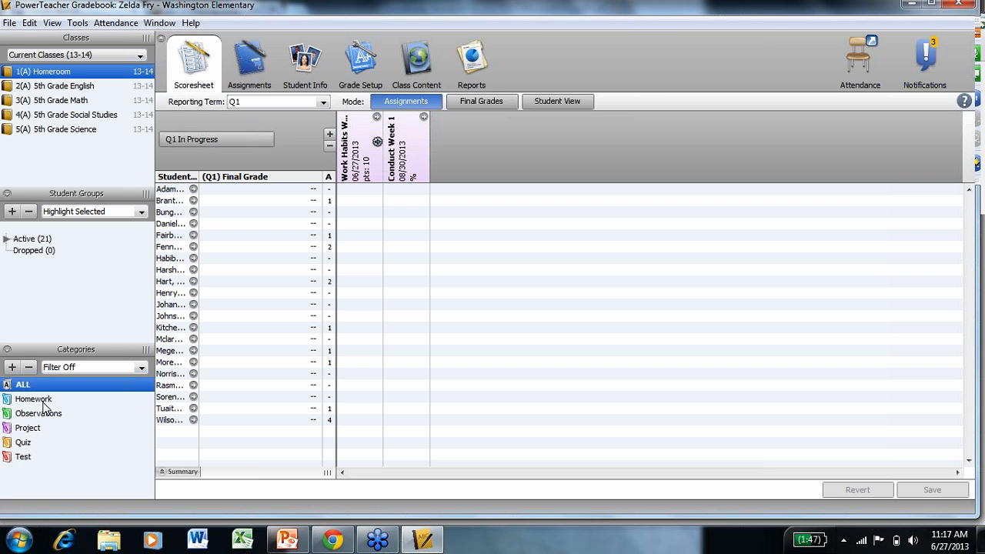
Rename the Homework category to Classwork with abbreviation CW and 4 points possible.
{"action": "double_click", "coordinate": [34, 400]}
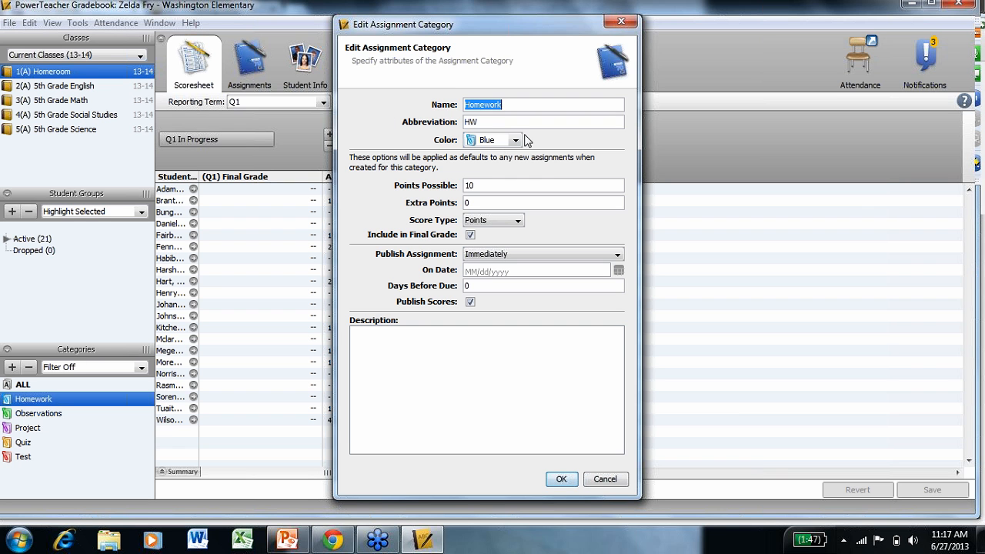
{"action": "left_click_drag", "start_coordinate": [532, 105], "coordinate": [448, 103]}
{"action": "type", "text": "Classwro"}
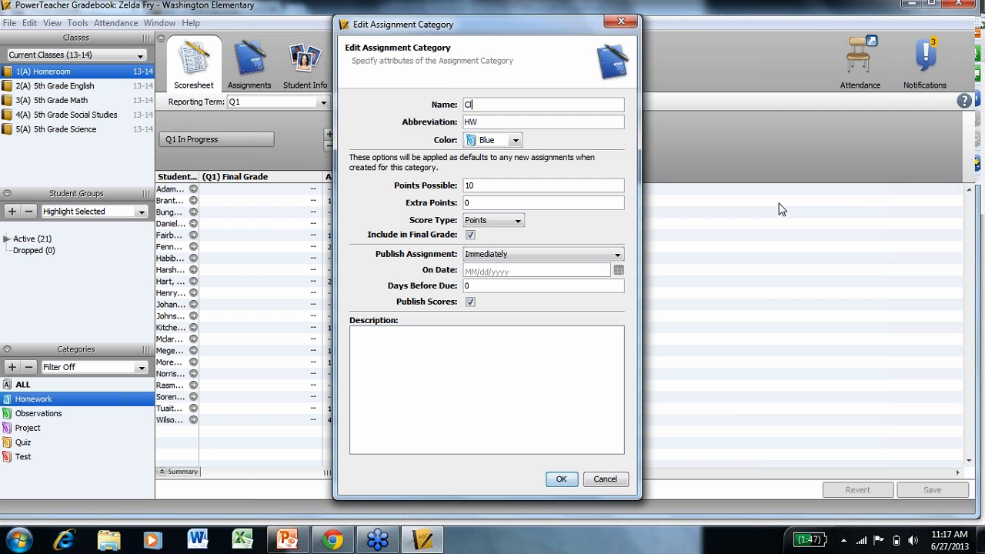
{"action": "key", "text": "BackSpace"}
{"action": "key", "text": "BackSpace"}
{"action": "key", "text": "BackSpace"}
{"action": "type", "text": "ork"}
{"action": "left_click", "coordinate": [621, 121]}
{"action": "type", "text": "CW"}
{"action": "left_click", "coordinate": [504, 185]}
{"action": "type", "text": "4"}
{"action": "left_click", "coordinate": [561, 480]}
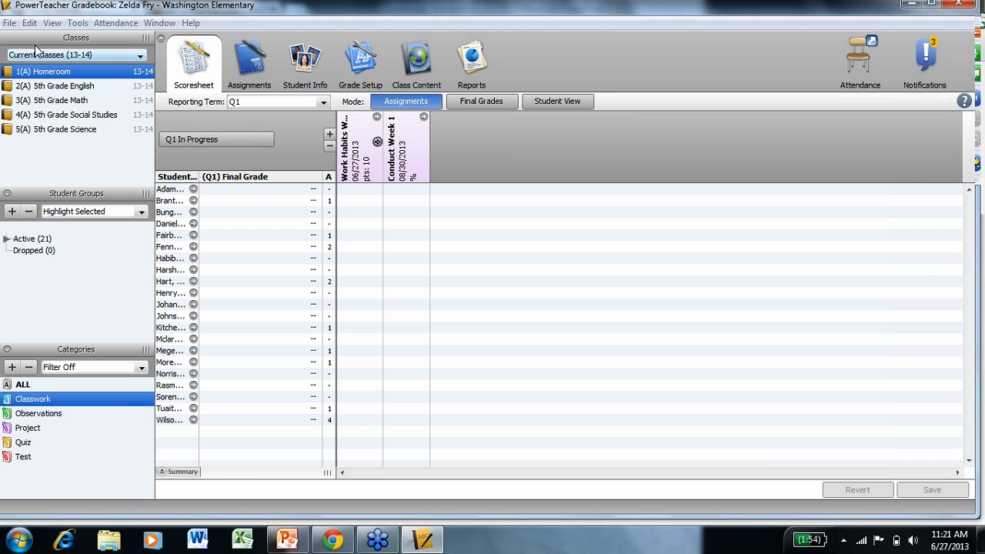
In 5th Grade Math, add a new assignment named Adding Decimals in the Classwork category.
{"action": "left_click", "coordinate": [60, 102]}
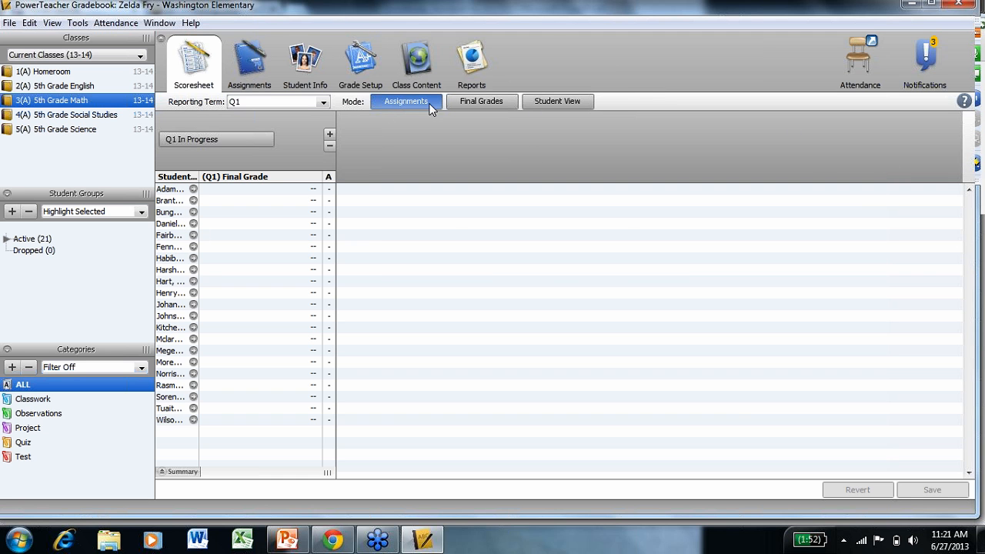
{"action": "left_click", "coordinate": [328, 135]}
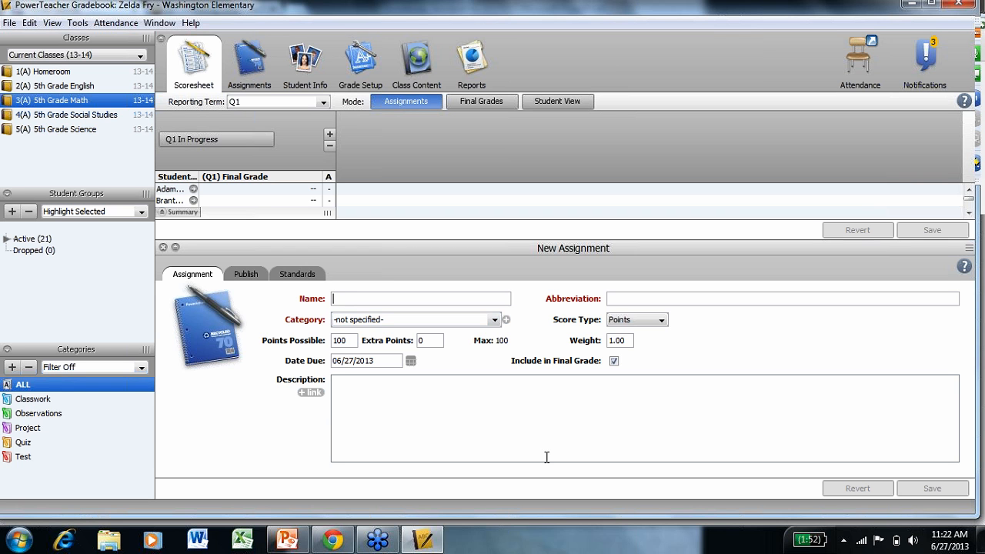
{"action": "type", "text": "Adding De"}
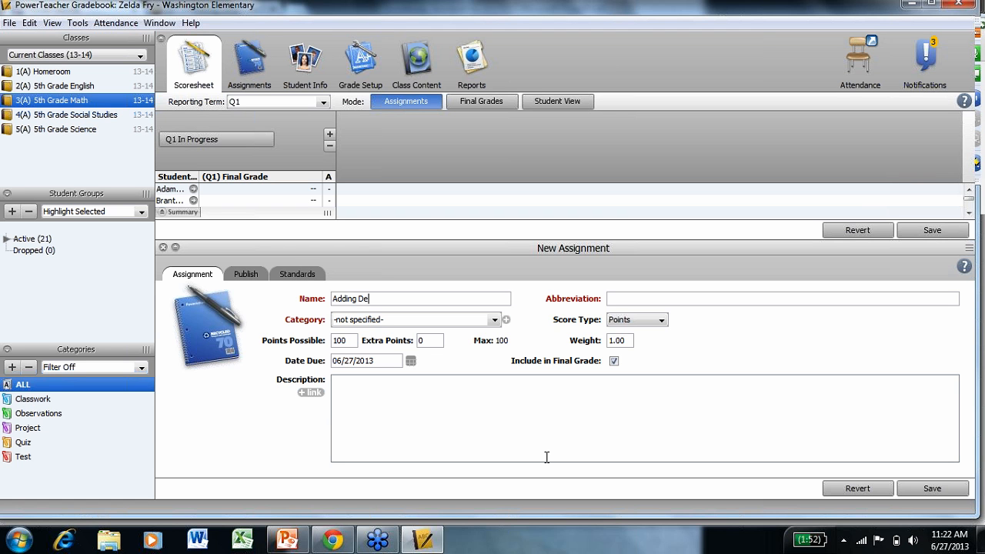
{"action": "type", "text": "cimals"}
{"action": "key", "text": "Tab"}
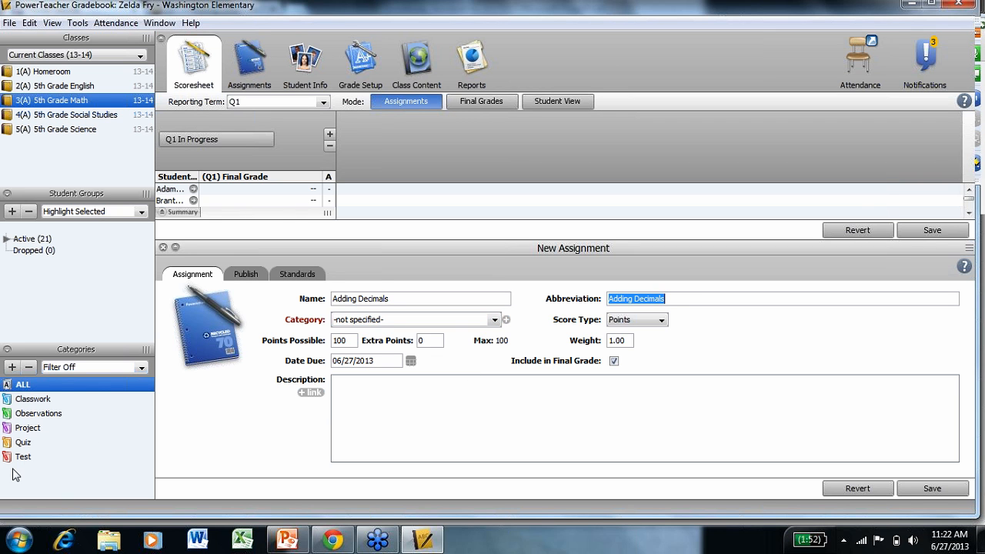
{"action": "left_click", "coordinate": [496, 321]}
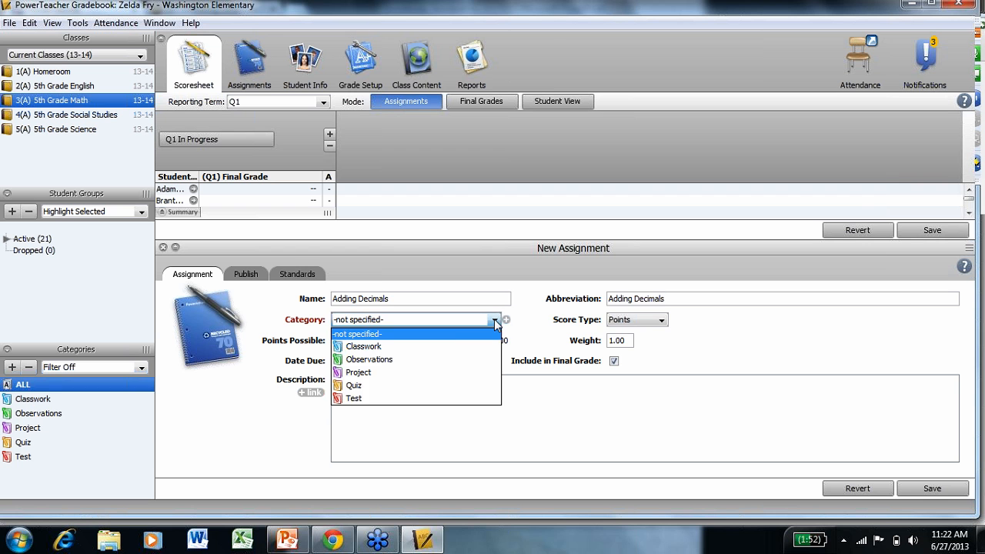
{"action": "left_click", "coordinate": [445, 346]}
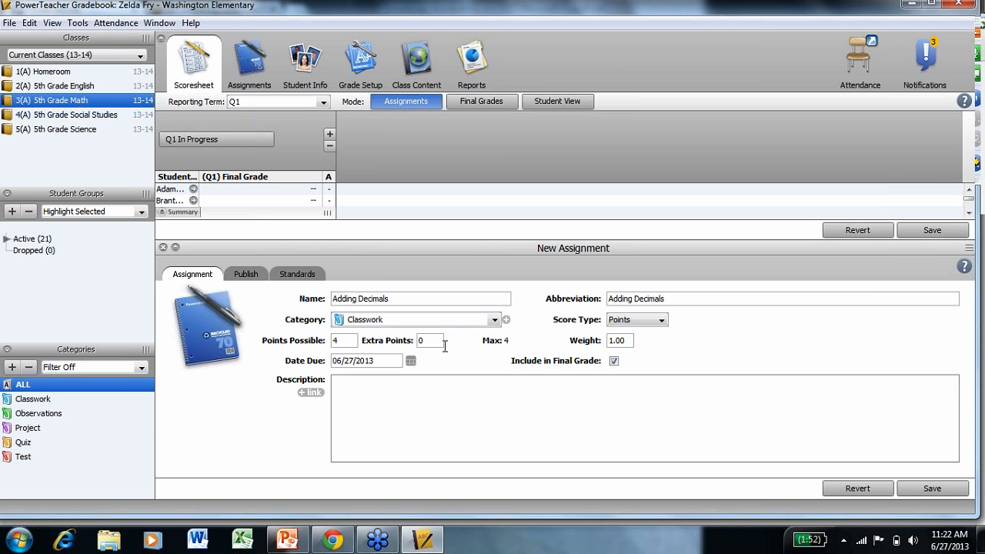
Keep the score type as Points and set the assignment's due date to 06/28/2013.
{"action": "left_click", "coordinate": [662, 322]}
{"action": "left_click", "coordinate": [662, 321]}
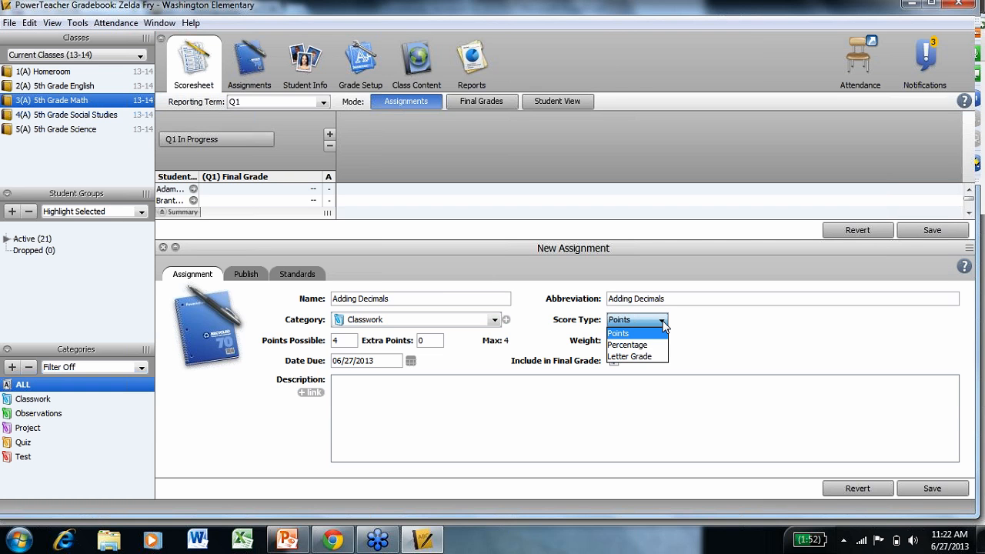
{"action": "left_click", "coordinate": [625, 335]}
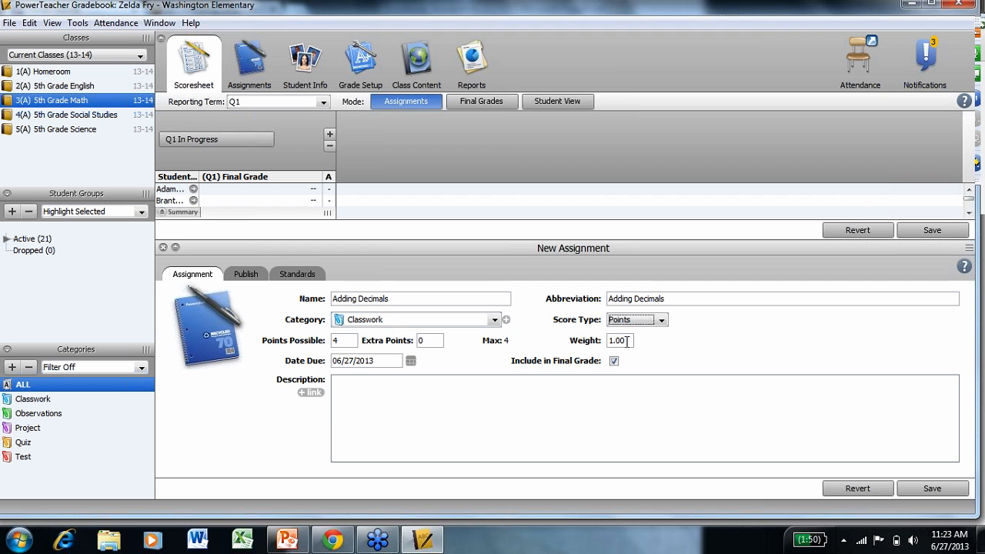
{"action": "left_click", "coordinate": [411, 362]}
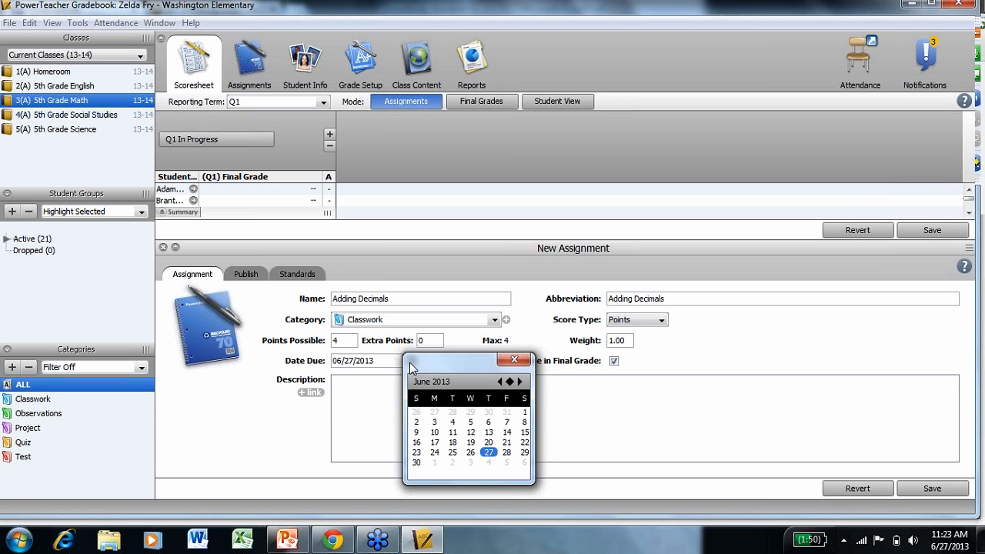
{"action": "left_click", "coordinate": [507, 454]}
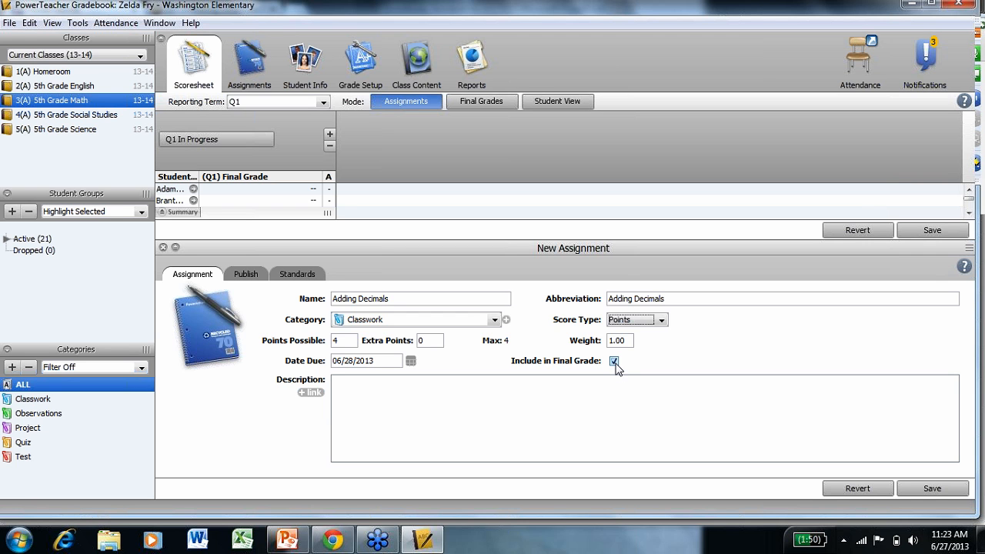
Enter the description "Adding Decimals with base ten blocks" for the assignment.
{"action": "left_click", "coordinate": [583, 401]}
{"action": "type", "text": "Adding Decimals with"}
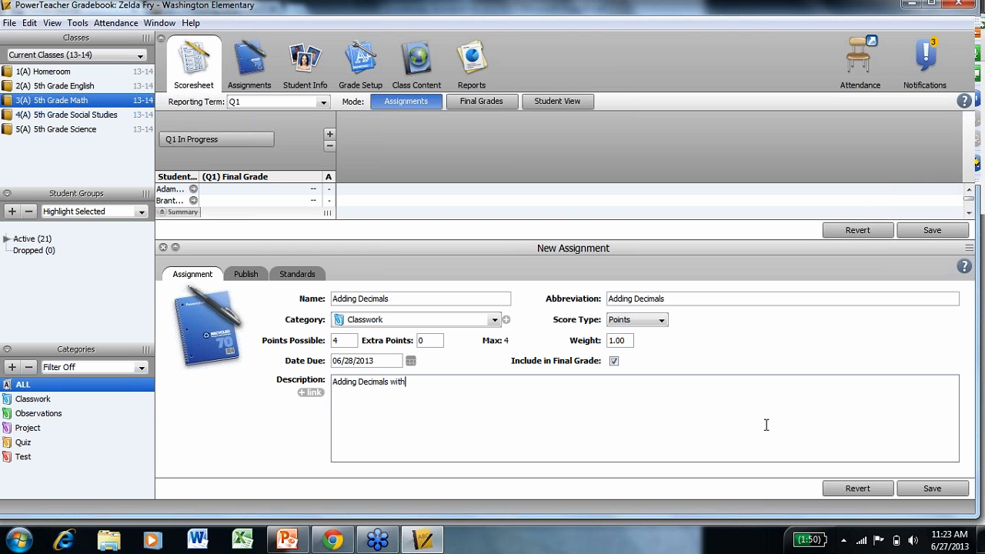
{"action": "type", "text": " base ten blocks"}
Set the assignment to publish Immediately.
{"action": "left_click", "coordinate": [247, 277]}
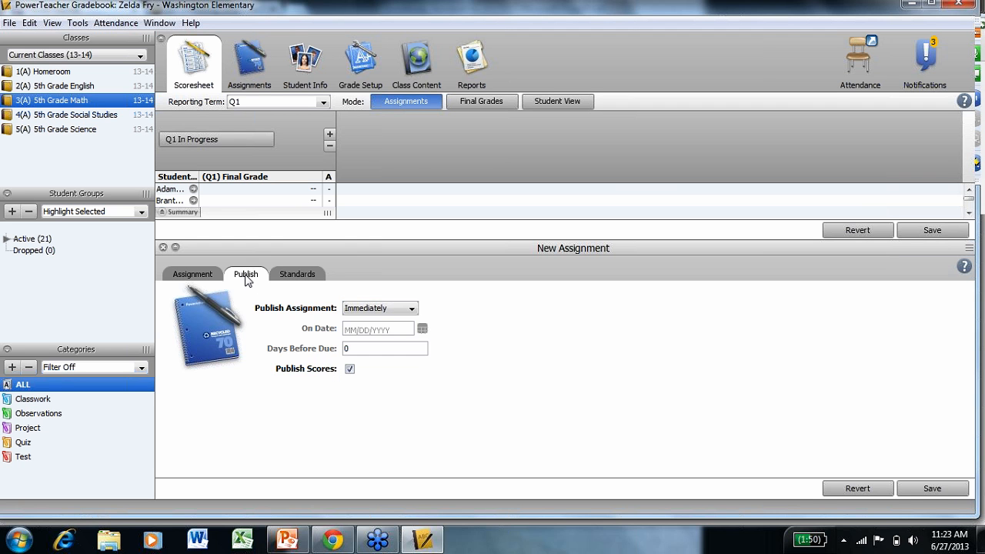
{"action": "left_click", "coordinate": [413, 310]}
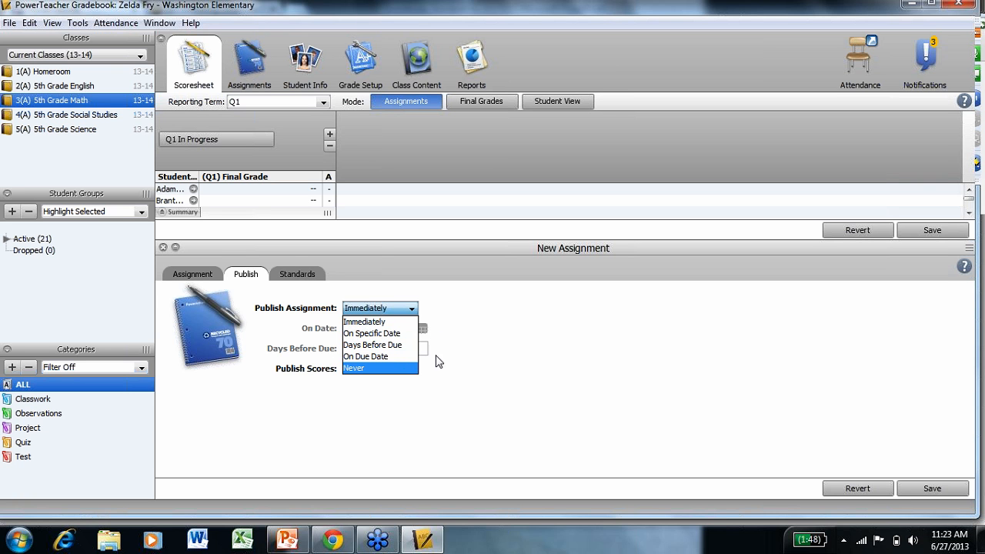
{"action": "left_click", "coordinate": [393, 322]}
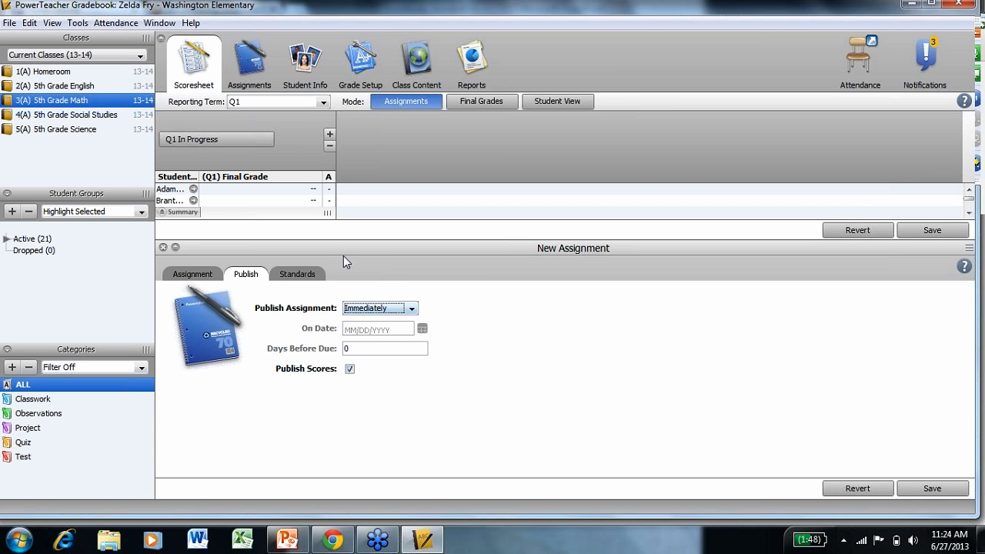
Align the assignment to standard W5.2.6 Fractions/Decimals, save it, and close the assignment panel.
{"action": "left_click", "coordinate": [308, 276]}
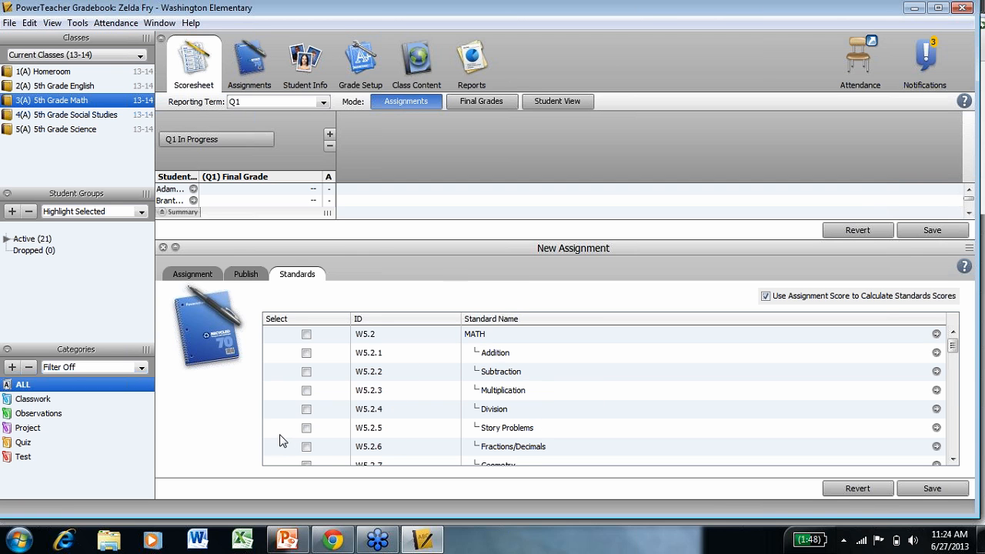
{"action": "left_click", "coordinate": [306, 448]}
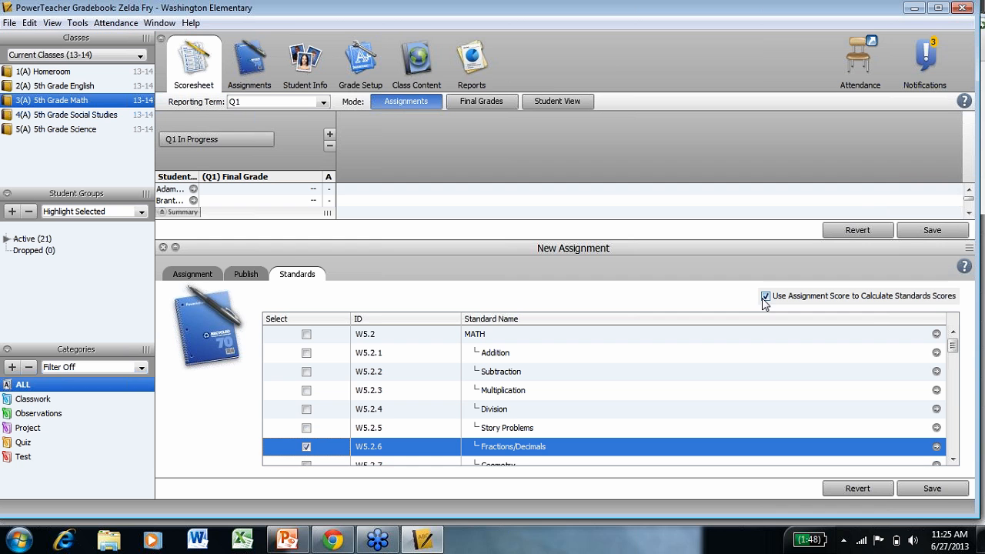
{"action": "left_click", "coordinate": [944, 490]}
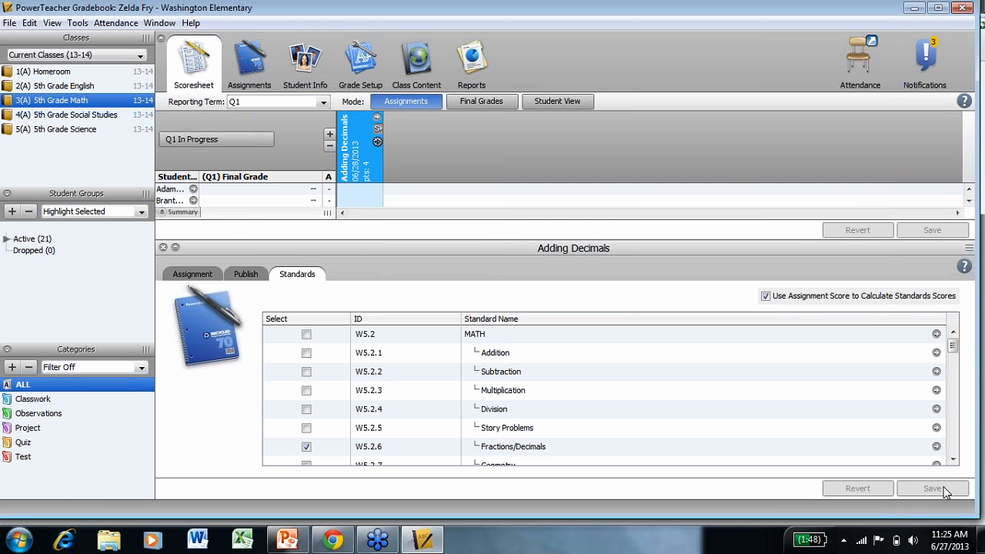
{"action": "left_click", "coordinate": [163, 247]}
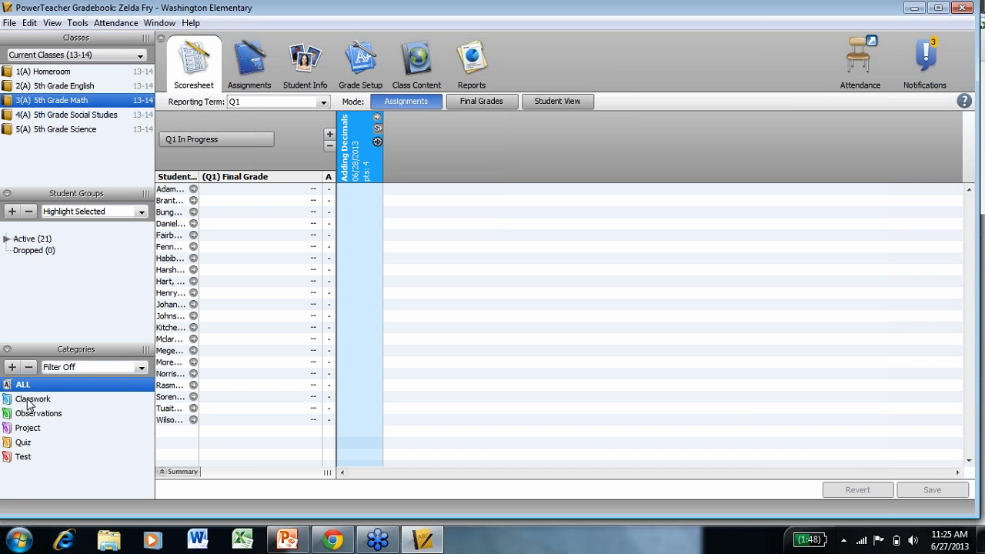
Expand the Adding Decimals standards column and enter a score of 3 for the first student.
{"action": "left_click", "coordinate": [377, 130]}
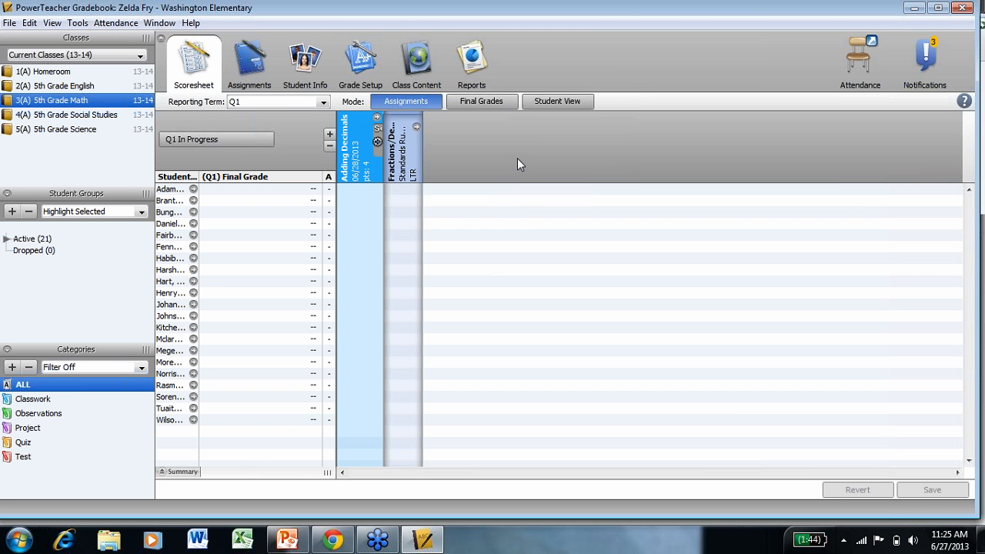
{"action": "left_click", "coordinate": [353, 192]}
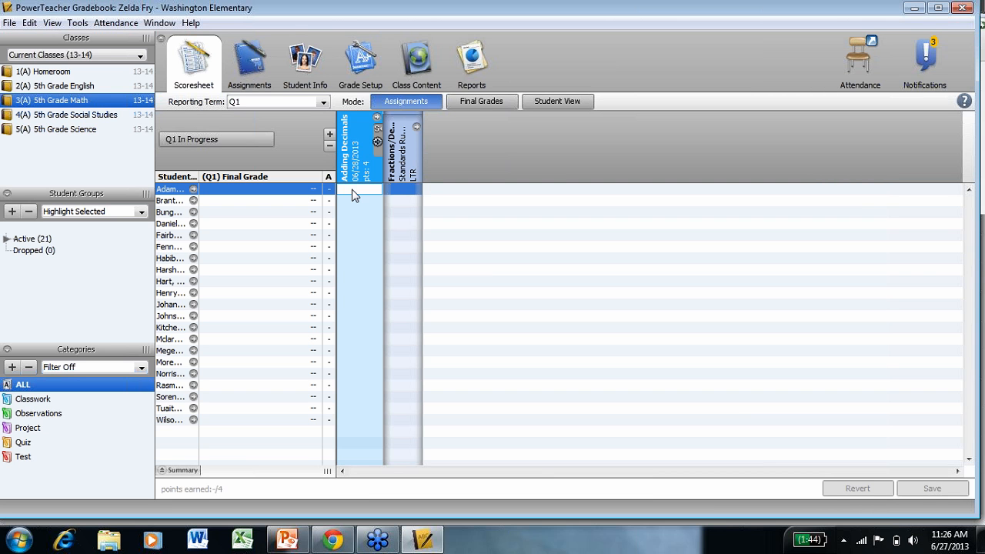
{"action": "type", "text": "3"}
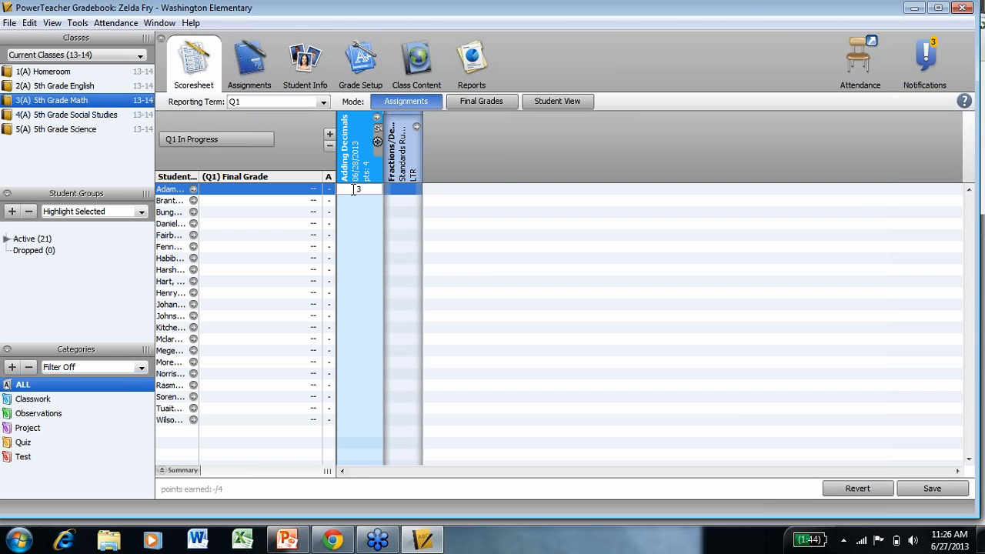
{"action": "key", "text": "Return"}
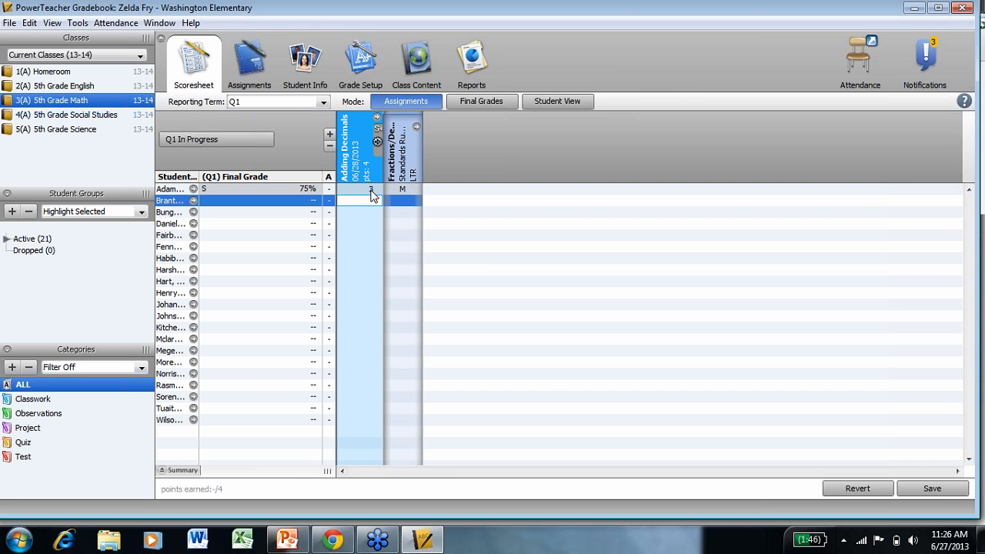
Save the modified scores and start a new assignment named Decimals Project.
{"action": "left_click", "coordinate": [329, 138]}
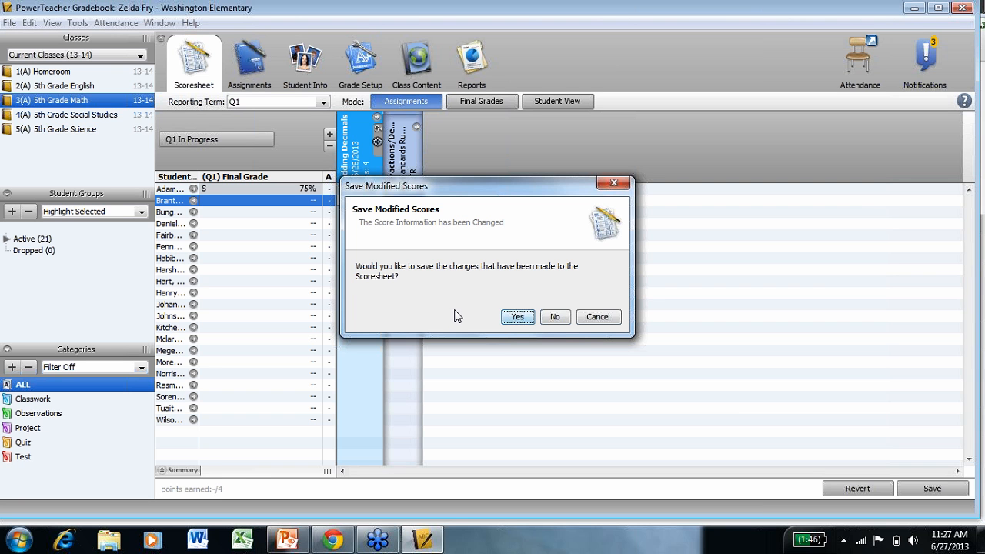
{"action": "left_click", "coordinate": [518, 317]}
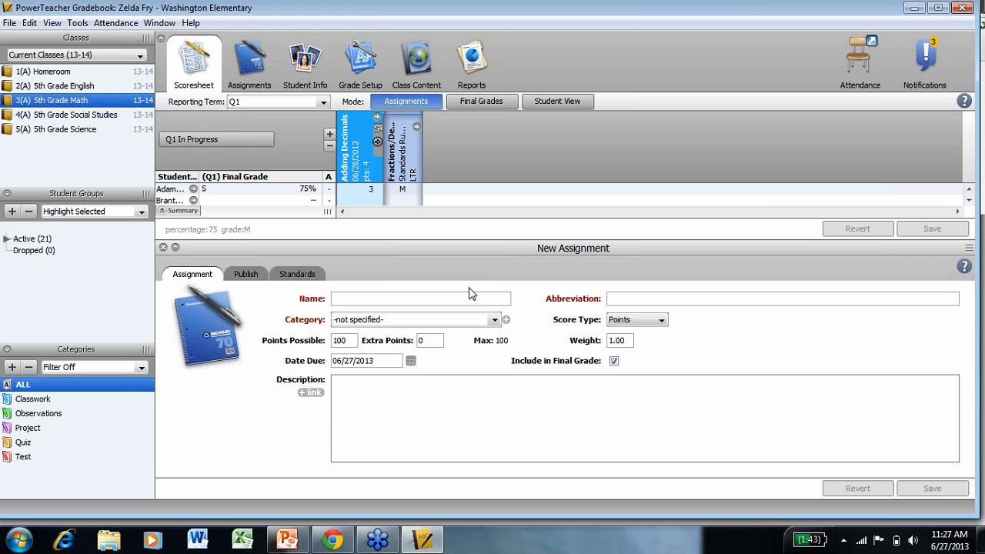
{"action": "type", "text": "Deci"}
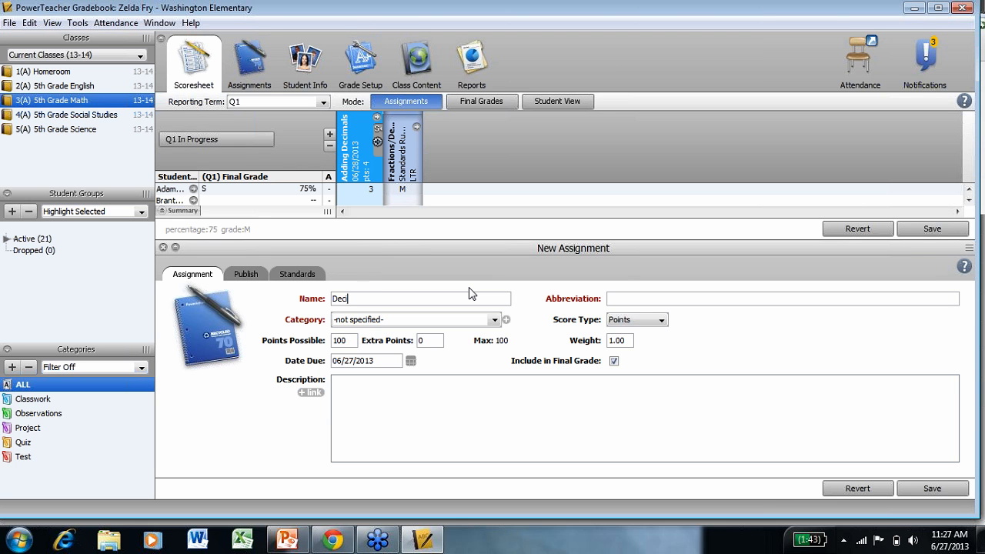
{"action": "type", "text": "mals Project"}
{"action": "key", "text": "Tab"}
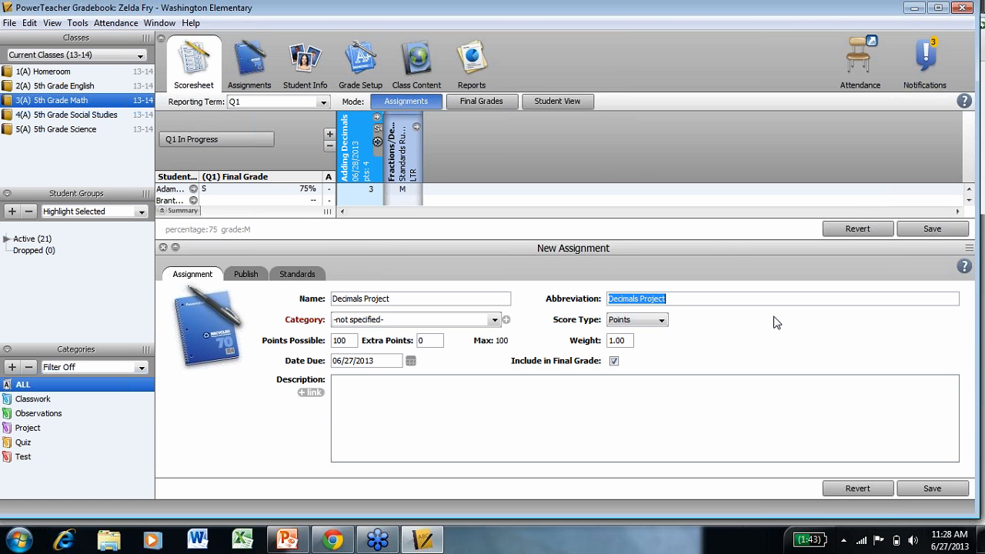
Set the assignment's category to Project and keep Points as the score type.
{"action": "left_click", "coordinate": [494, 320]}
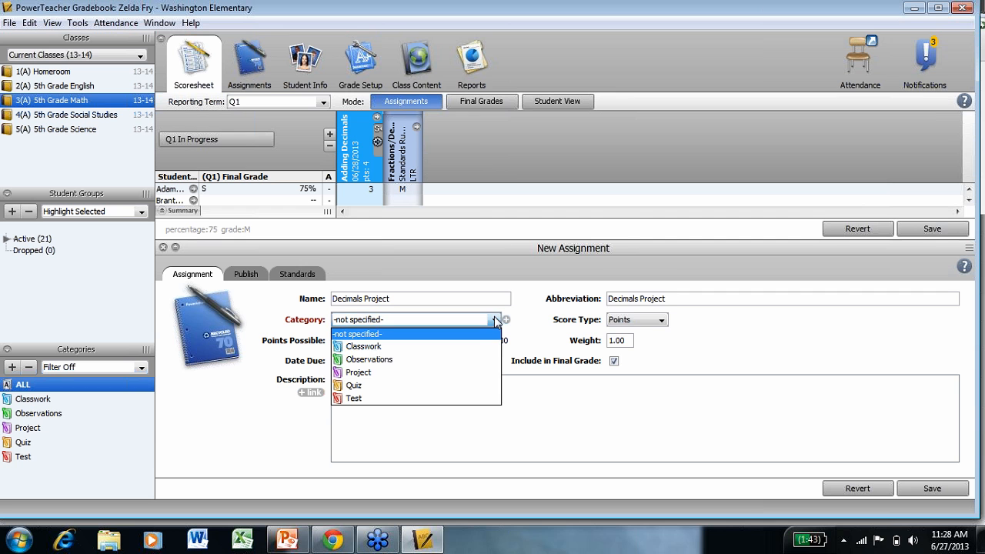
{"action": "left_click", "coordinate": [406, 373]}
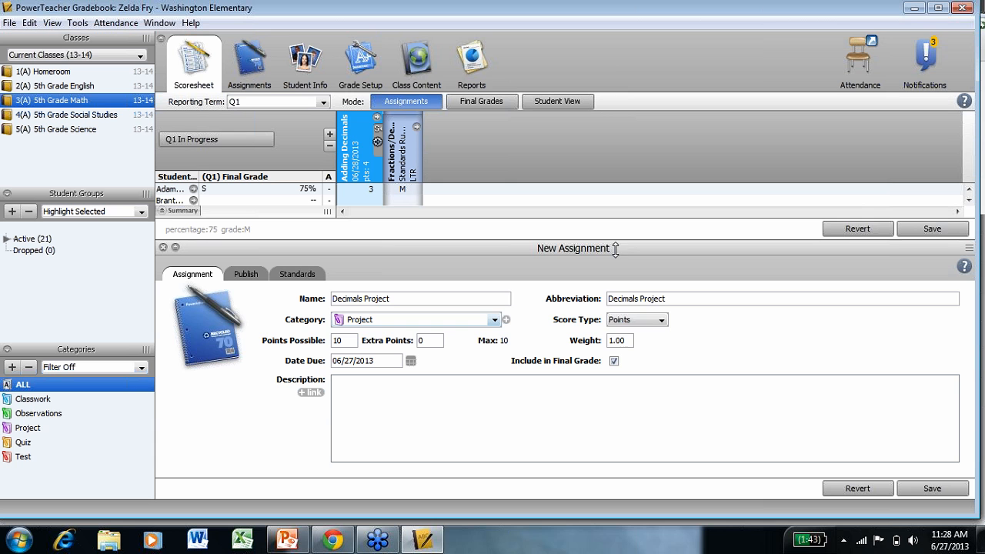
{"action": "left_click", "coordinate": [664, 327]}
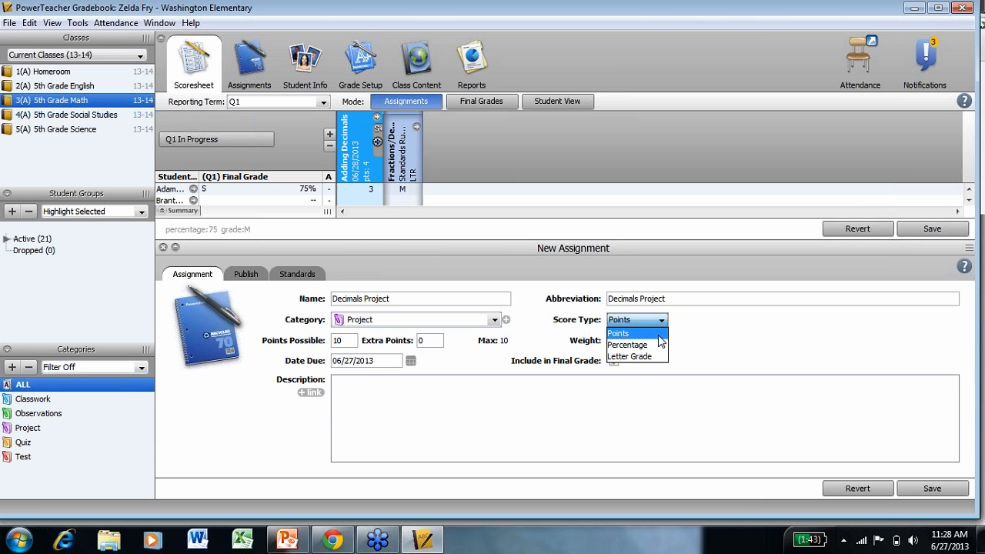
{"action": "left_click", "coordinate": [660, 333]}
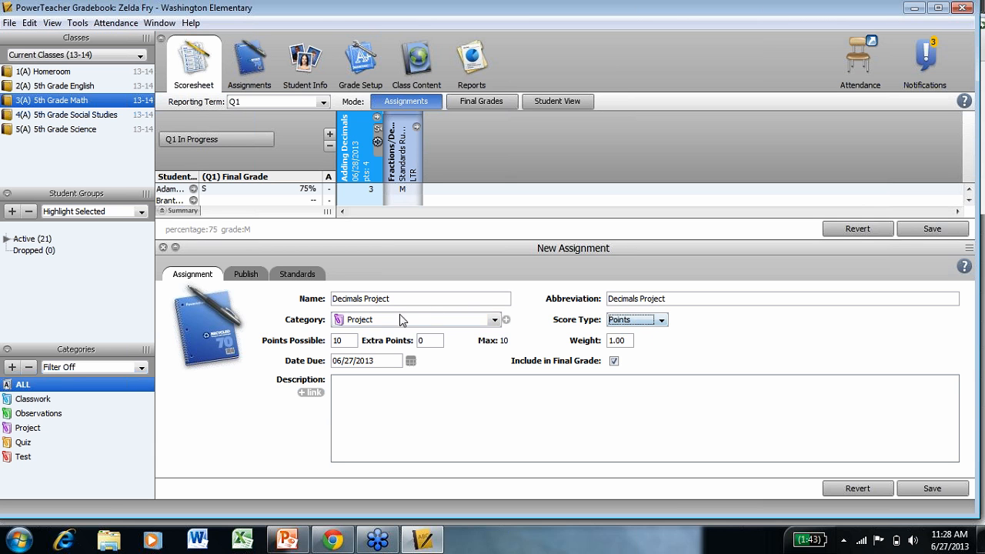
Set Points Possible to 4 and the due date to 06/28/2013.
{"action": "left_click", "coordinate": [352, 340]}
{"action": "type", "text": "4"}
{"action": "left_click", "coordinate": [630, 342]}
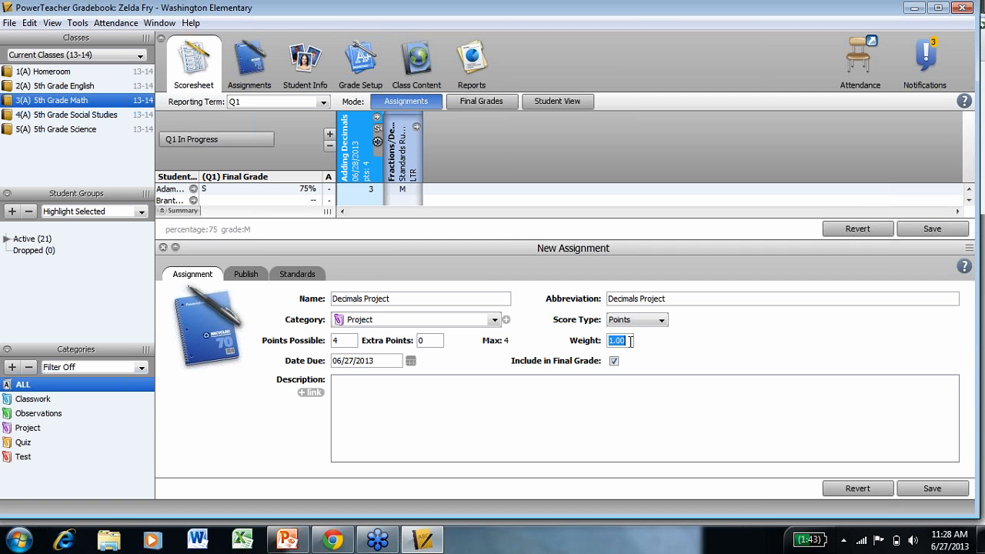
{"action": "left_click", "coordinate": [411, 362]}
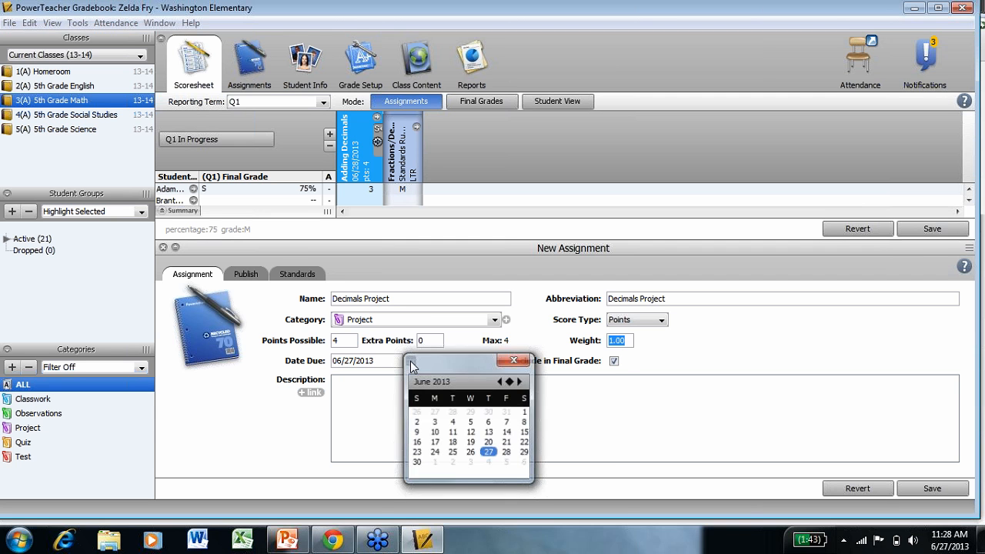
{"action": "left_click", "coordinate": [506, 453]}
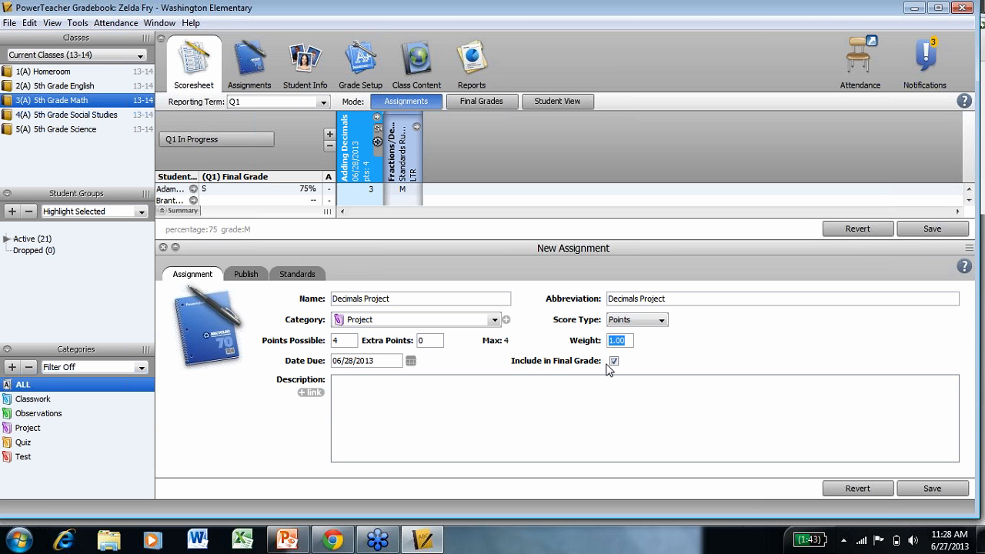
Enter the description "Adding & Subtracting Decimals" for the assignment.
{"action": "left_click", "coordinate": [545, 387]}
{"action": "type", "text": "Adding & Subtracting Decimals"}
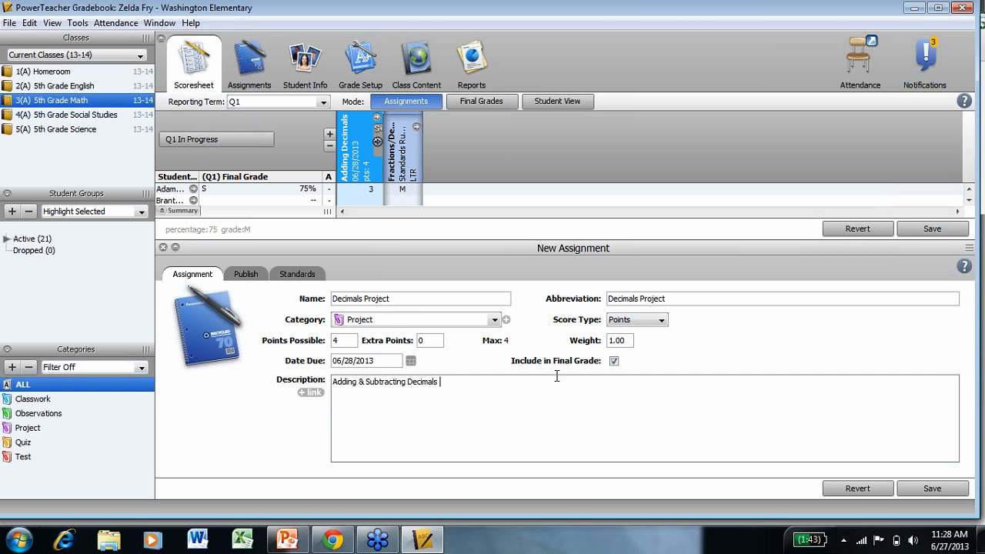
Align the assignment to standards W5.2.1, W5.2.2 and W5.2.6, and turn off using the assignment score to calculate standards scores.
{"action": "left_click", "coordinate": [247, 277]}
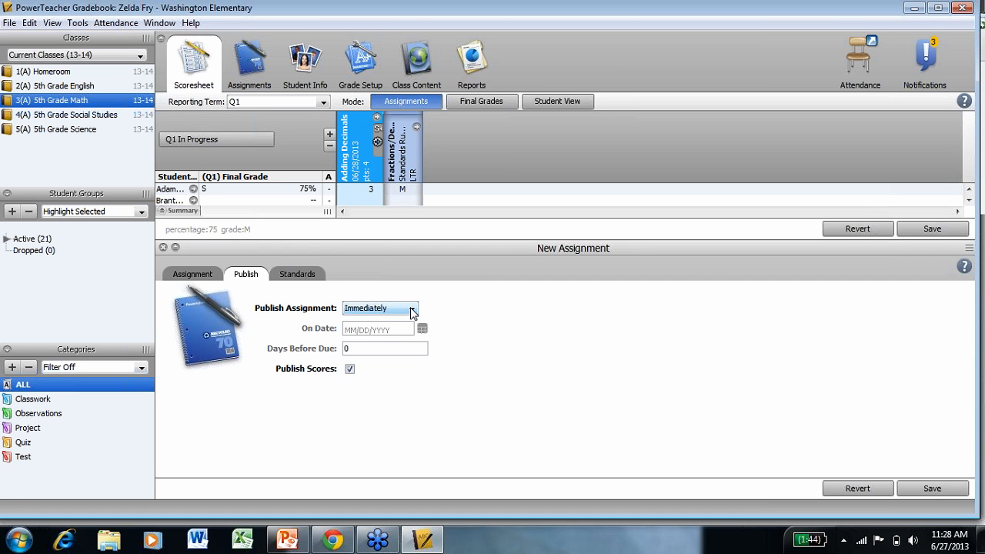
{"action": "left_click", "coordinate": [303, 275]}
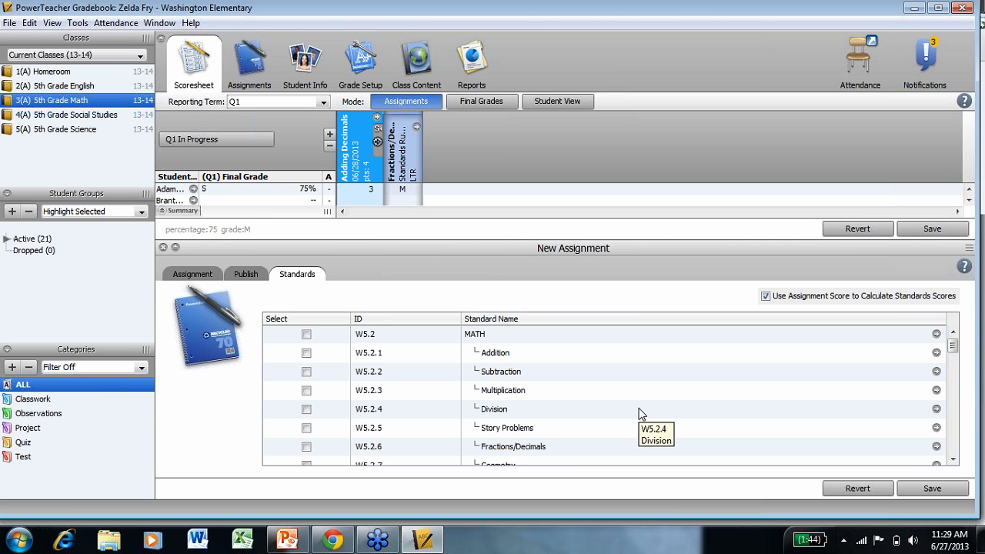
{"action": "left_click", "coordinate": [307, 355]}
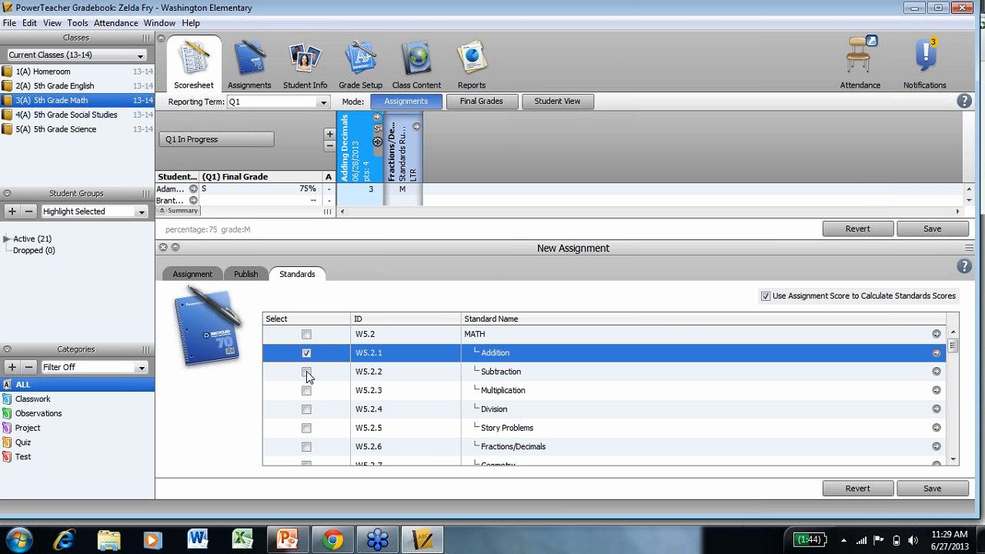
{"action": "left_click", "coordinate": [307, 372]}
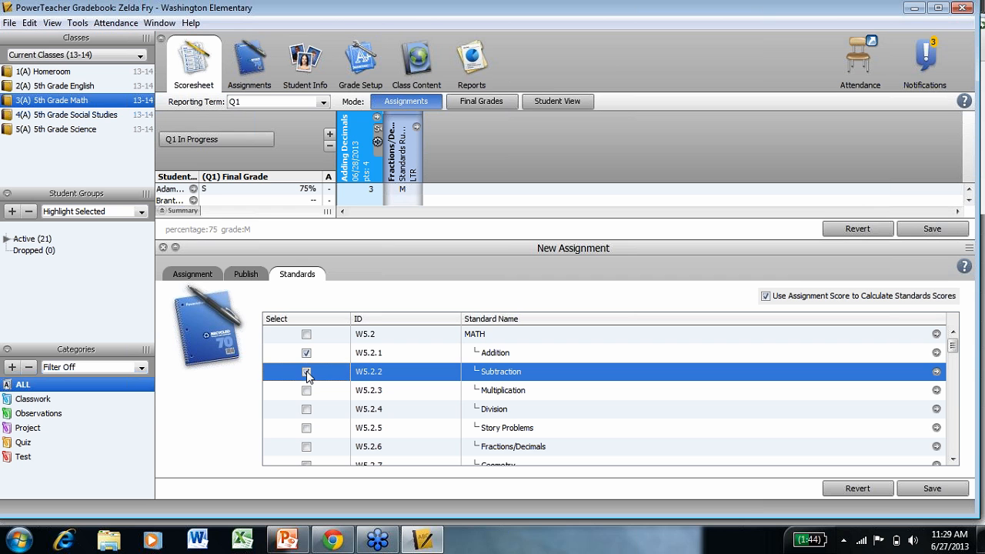
{"action": "left_click", "coordinate": [306, 447]}
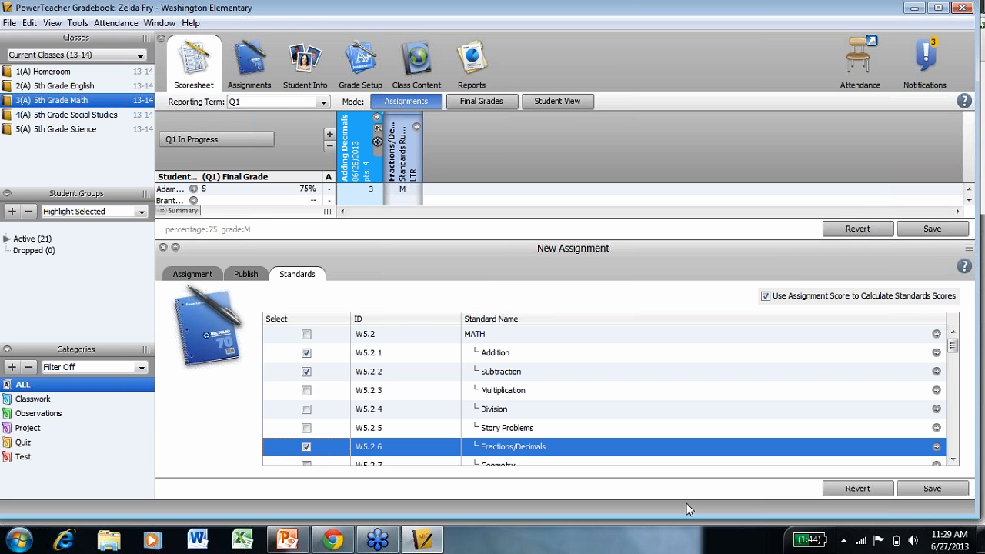
{"action": "left_click", "coordinate": [766, 298]}
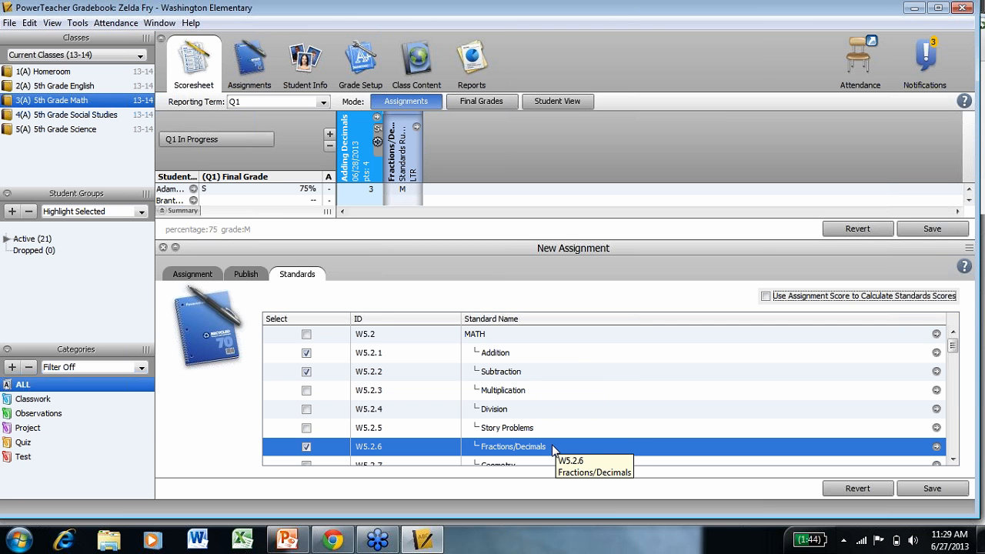
Save the Decimals Project assignment, close its panel, and expand its standards columns in the scoresheet.
{"action": "left_click", "coordinate": [943, 492]}
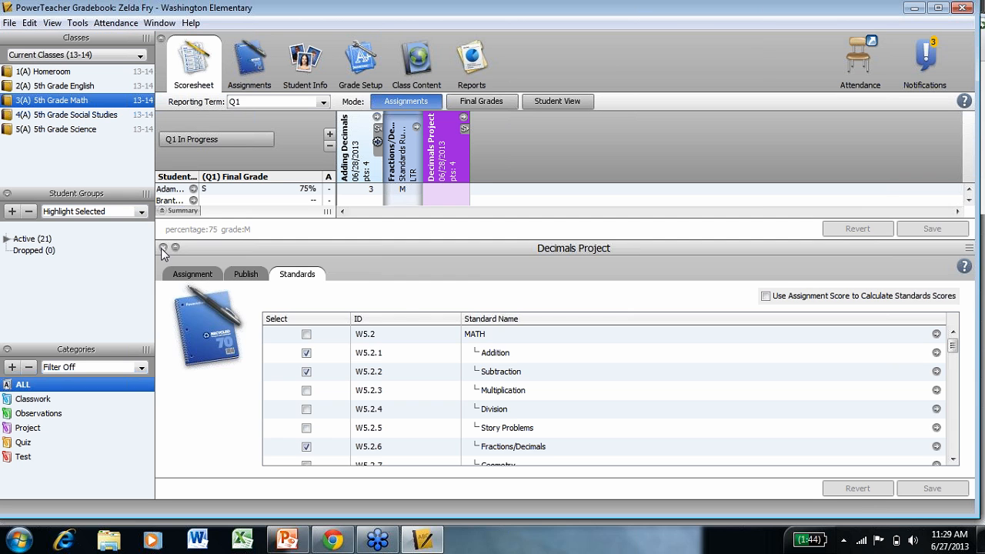
{"action": "left_click", "coordinate": [163, 248]}
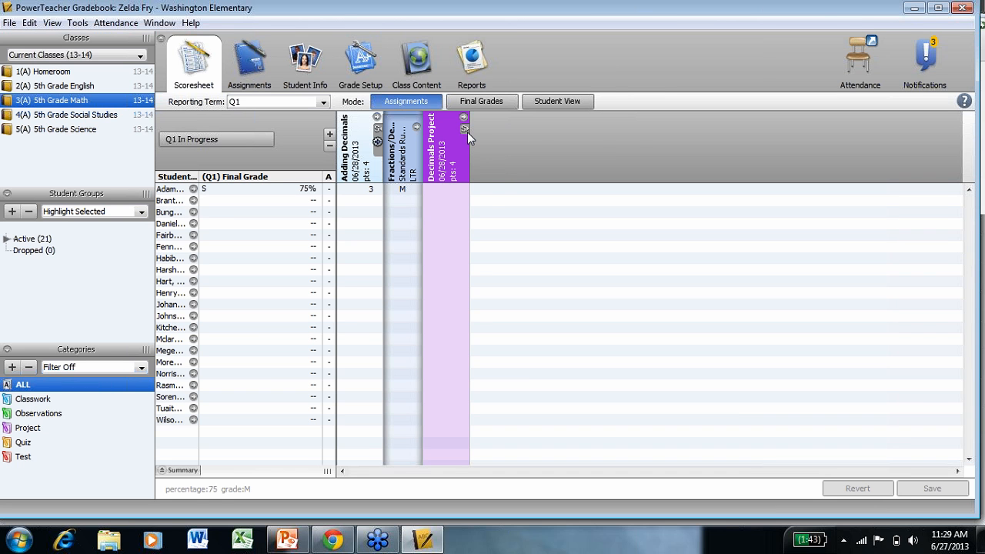
{"action": "mouse_move", "coordinate": [466, 132]}
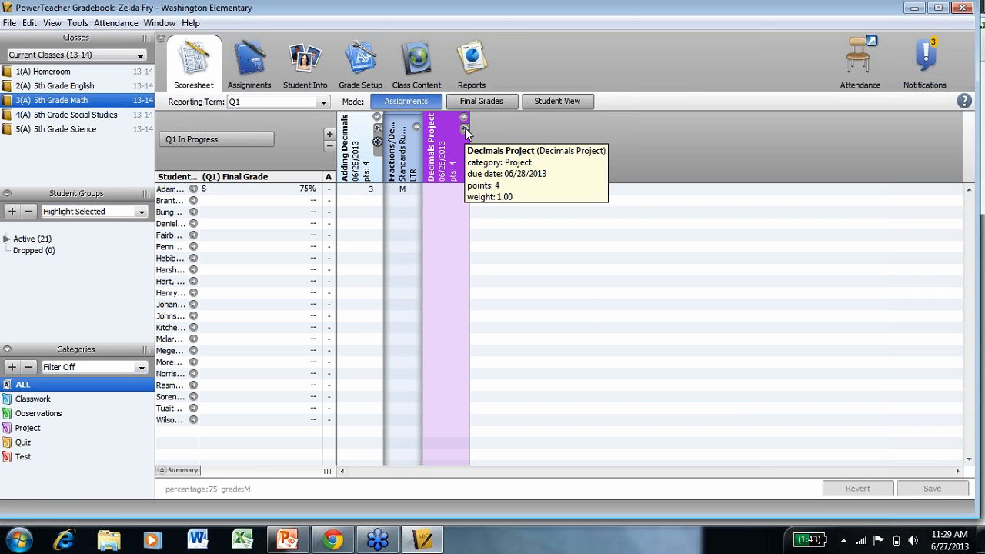
{"action": "left_click", "coordinate": [464, 129]}
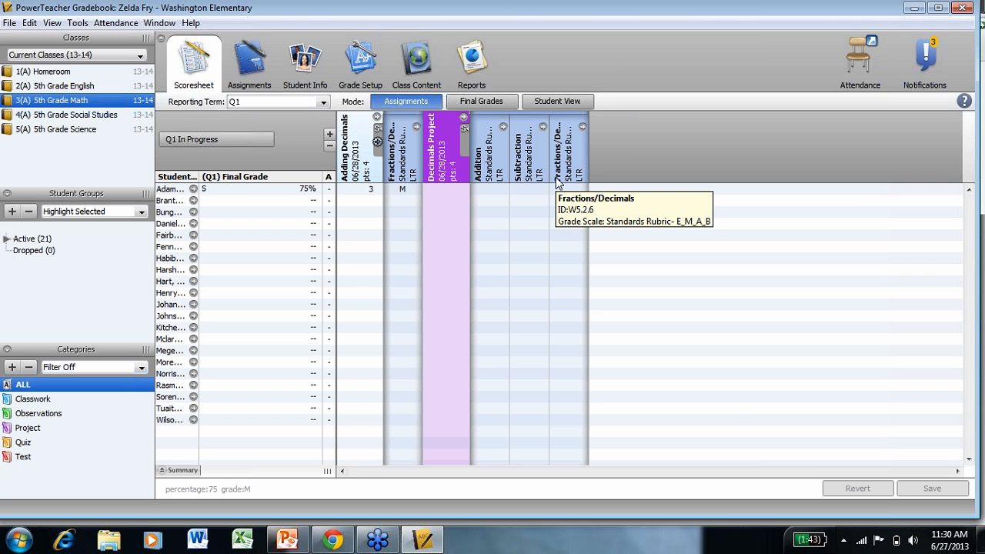
Enter a score of 3 for the first student on Decimals Project and save the scoresheet.
{"action": "left_click", "coordinate": [454, 192]}
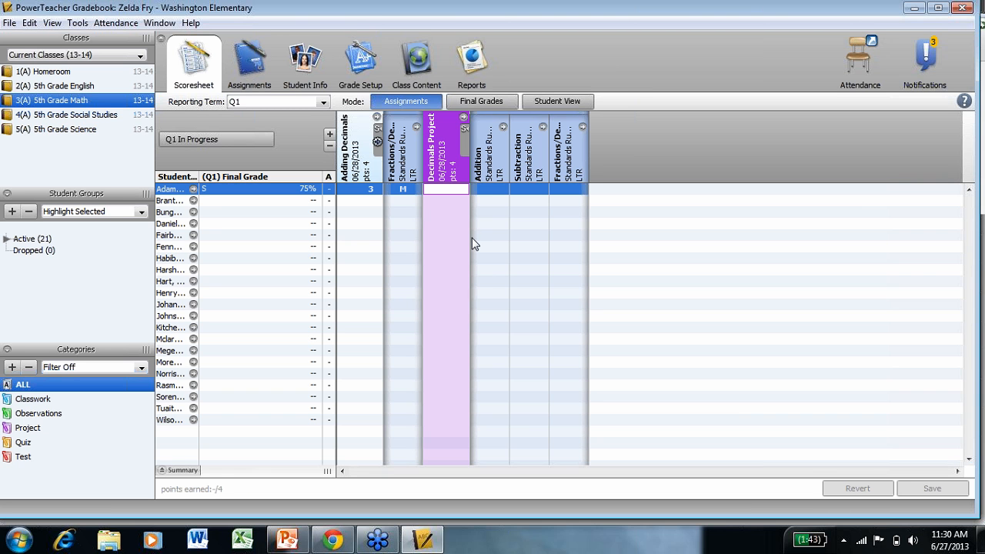
{"action": "type", "text": "3"}
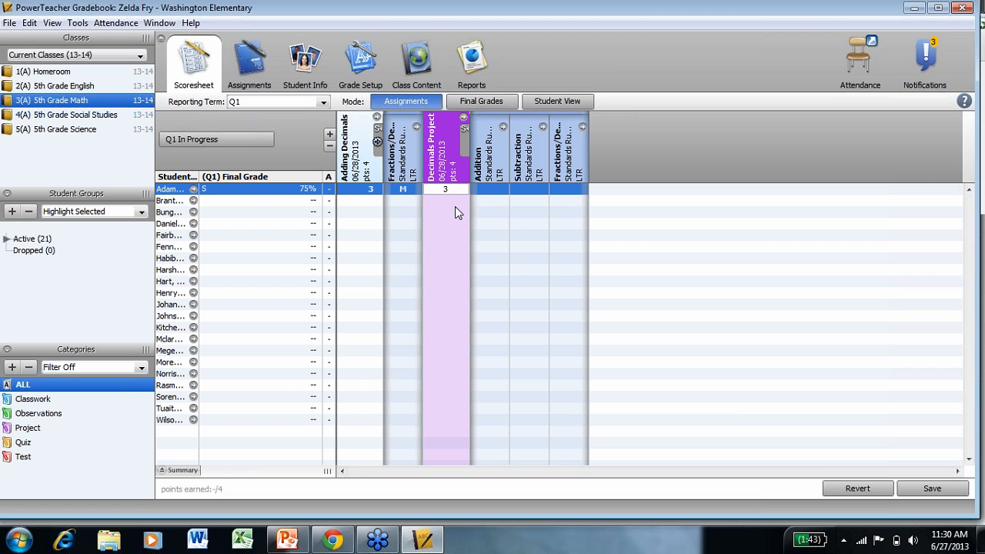
{"action": "key", "text": "Return"}
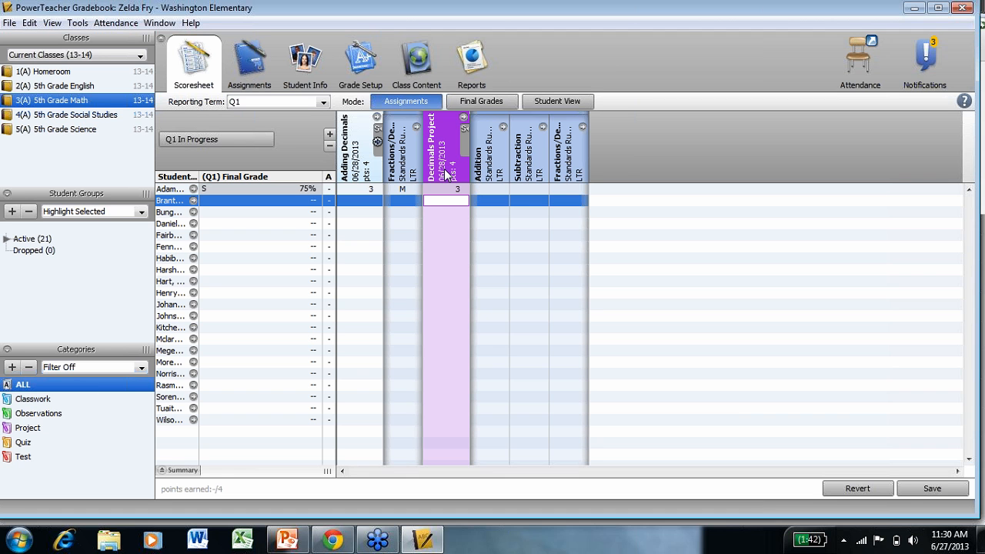
{"action": "mouse_move", "coordinate": [445, 173]}
{"action": "left_click", "coordinate": [488, 191]}
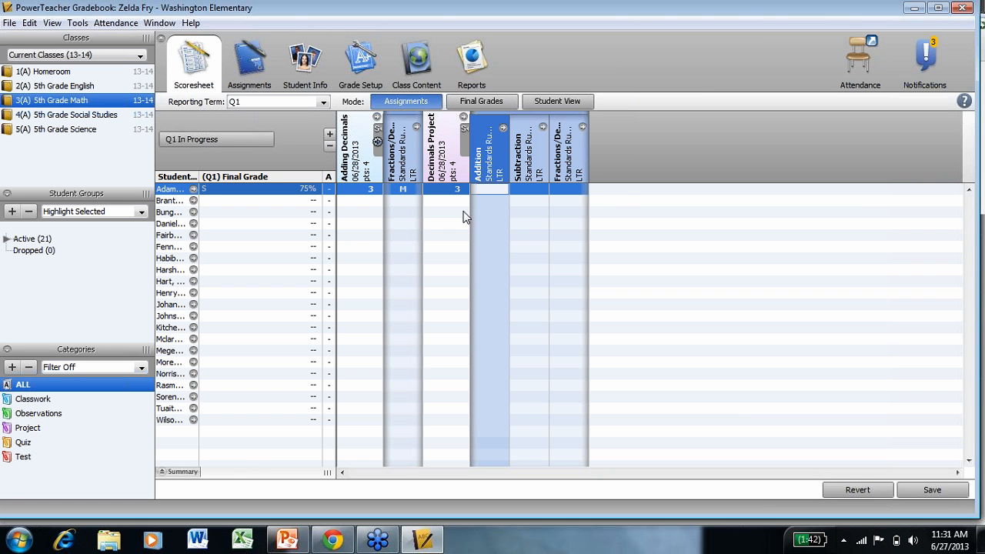
{"action": "left_click", "coordinate": [935, 491]}
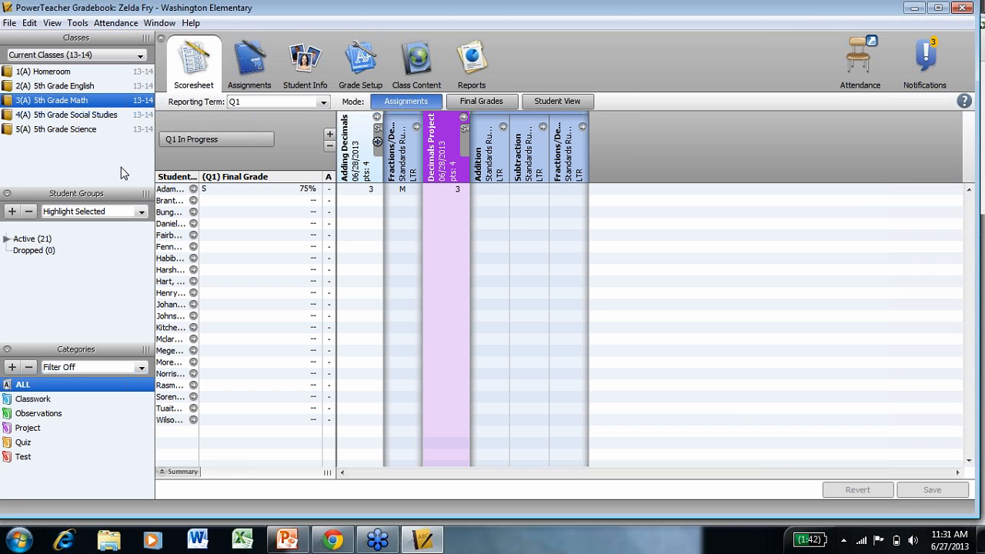
Switch to the 1(A) Homeroom class and inspect its assignments' details.
{"action": "left_click", "coordinate": [64, 75]}
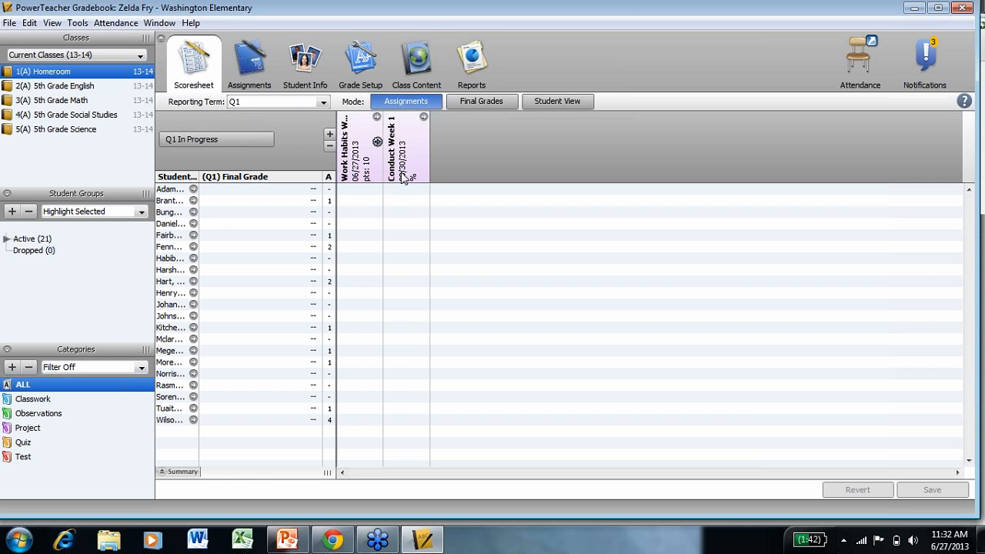
{"action": "mouse_move", "coordinate": [402, 177]}
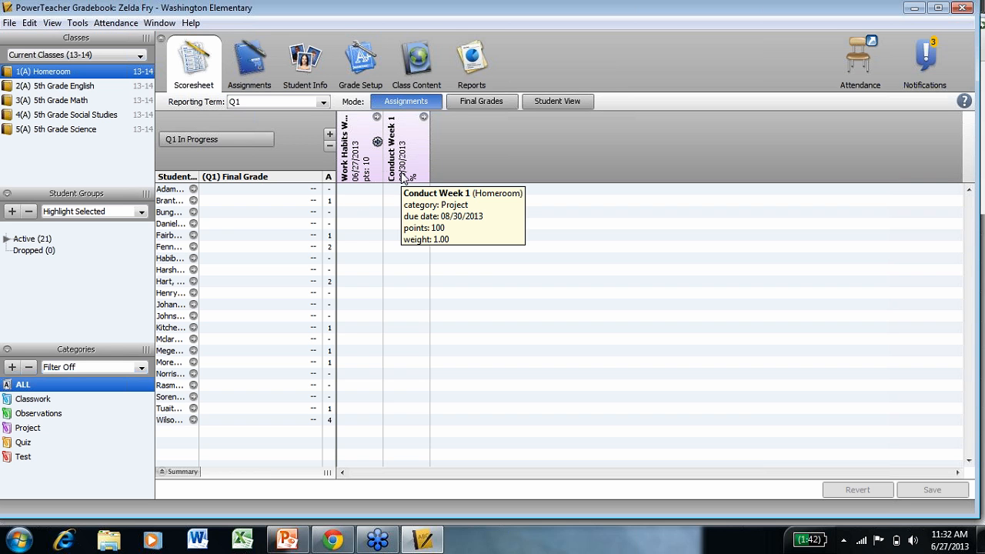
{"action": "mouse_move", "coordinate": [350, 158]}
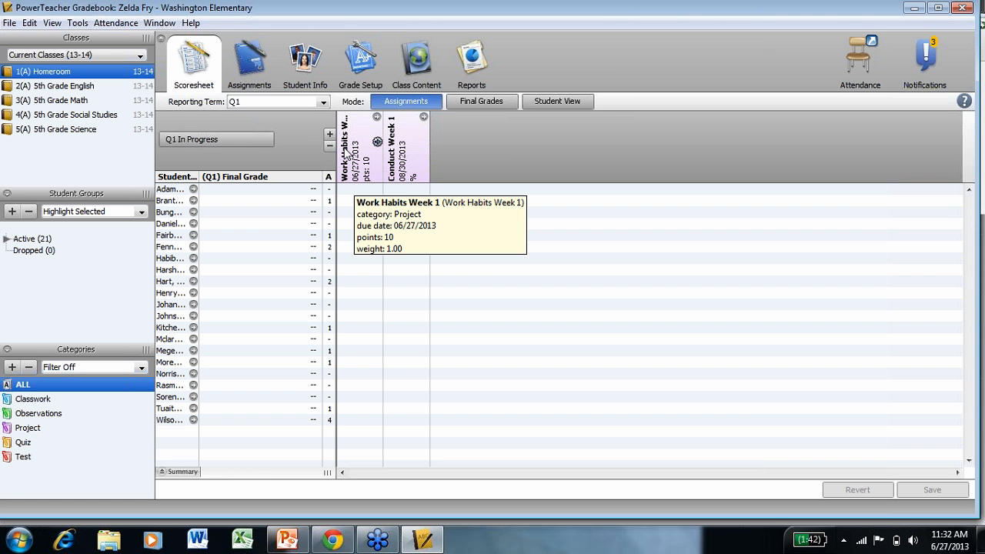
{"action": "mouse_move", "coordinate": [404, 160]}
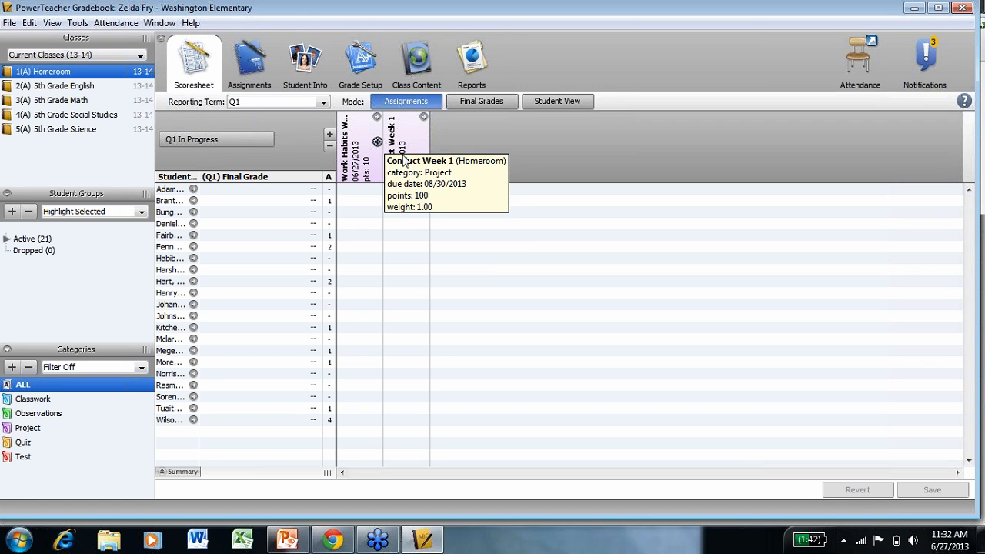